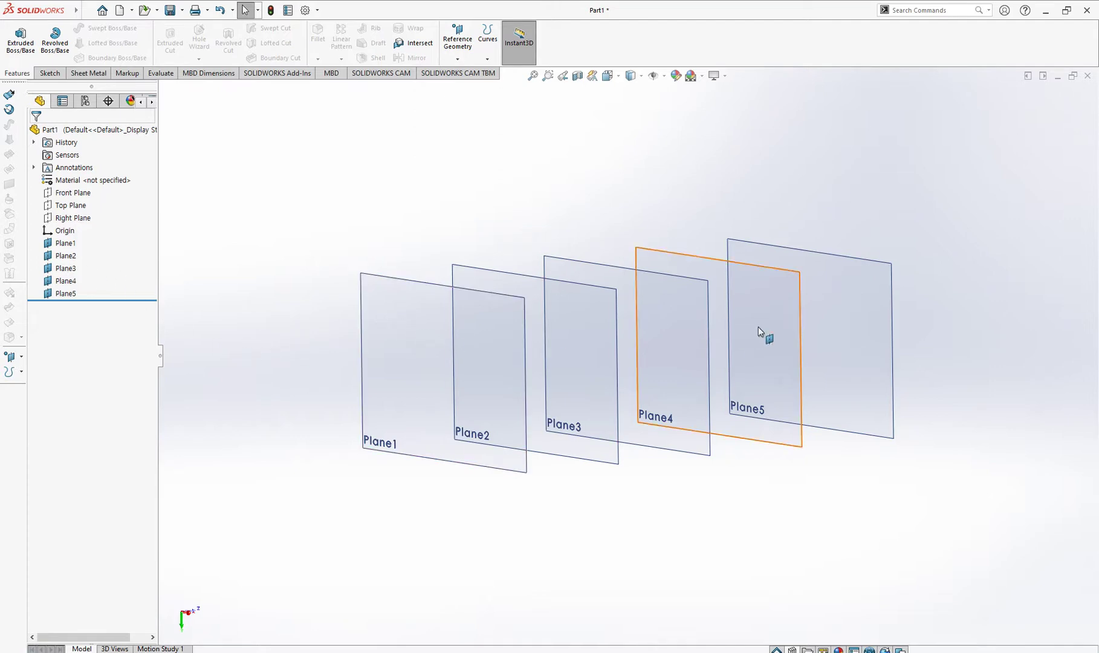
Step: Select Plane1 among the five reference planes as the first profile's sketch plane
left_click(361, 314)
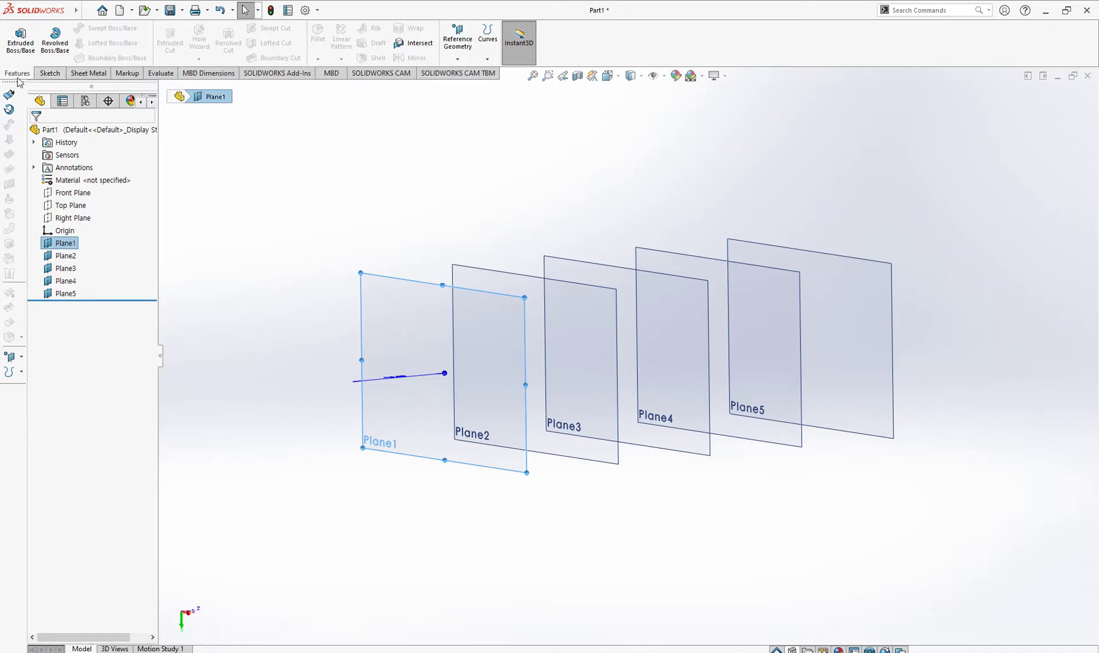
Step: Draw an origin-centred circle of radius 66.93 on Plane1 as Sketch12 and exit the sketch
left_click(55, 73)
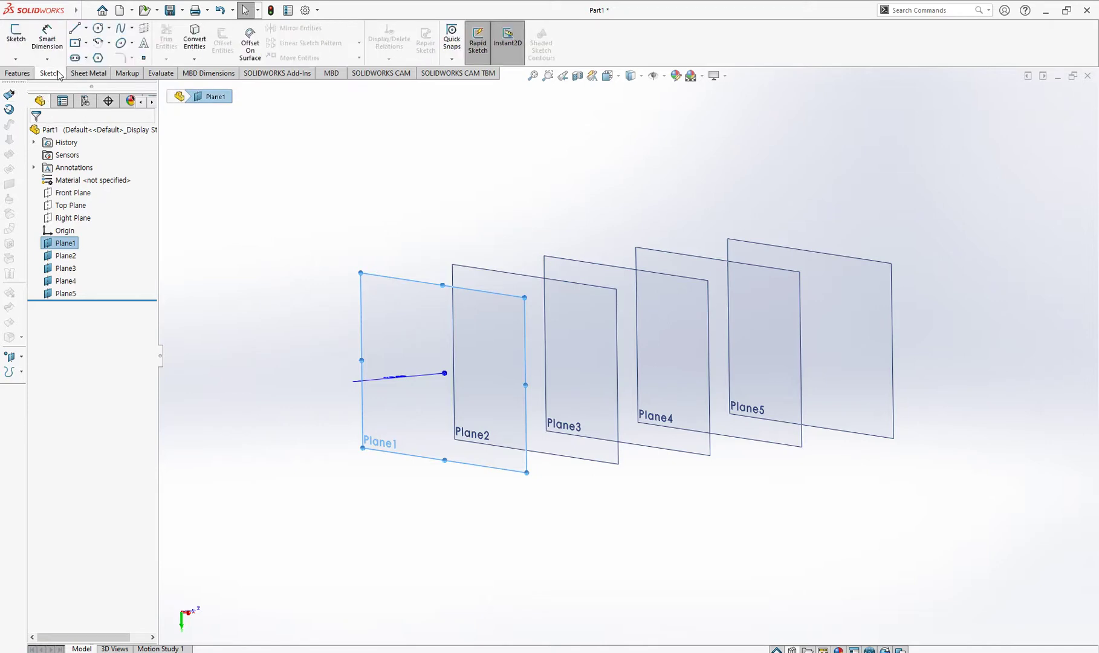
left_click(16, 40)
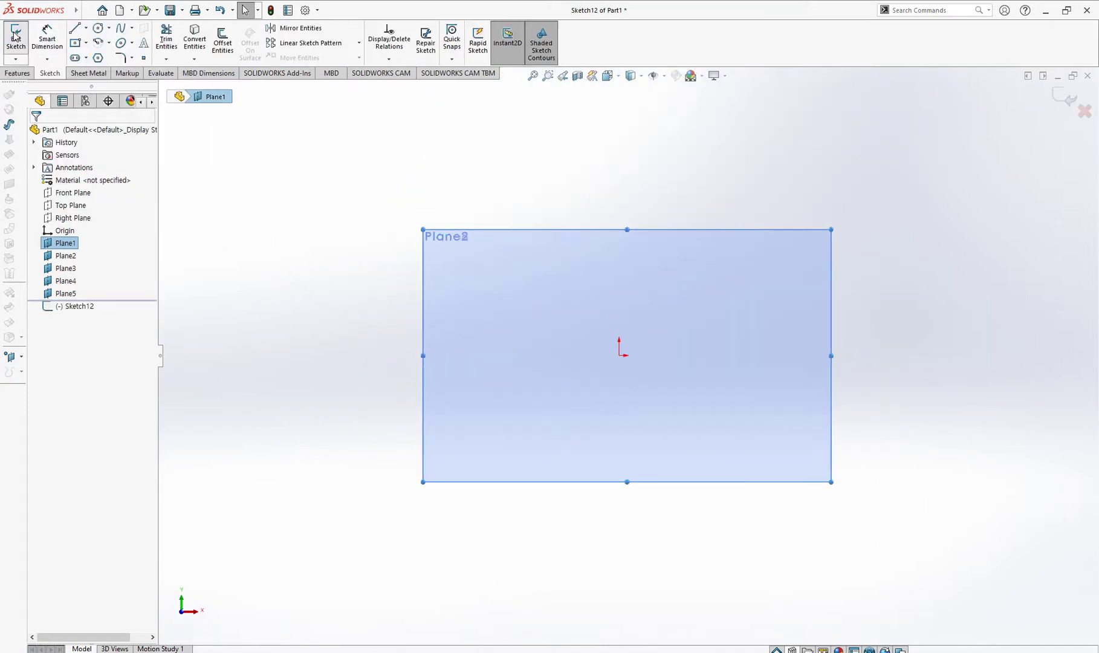
left_click(98, 28)
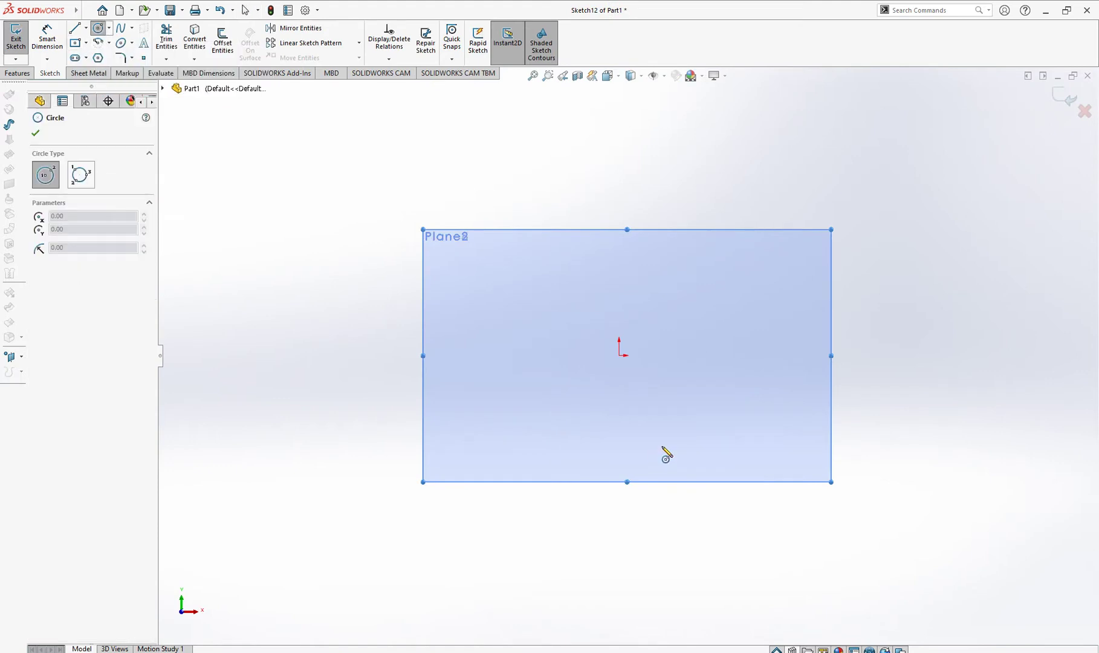
left_click(620, 356)
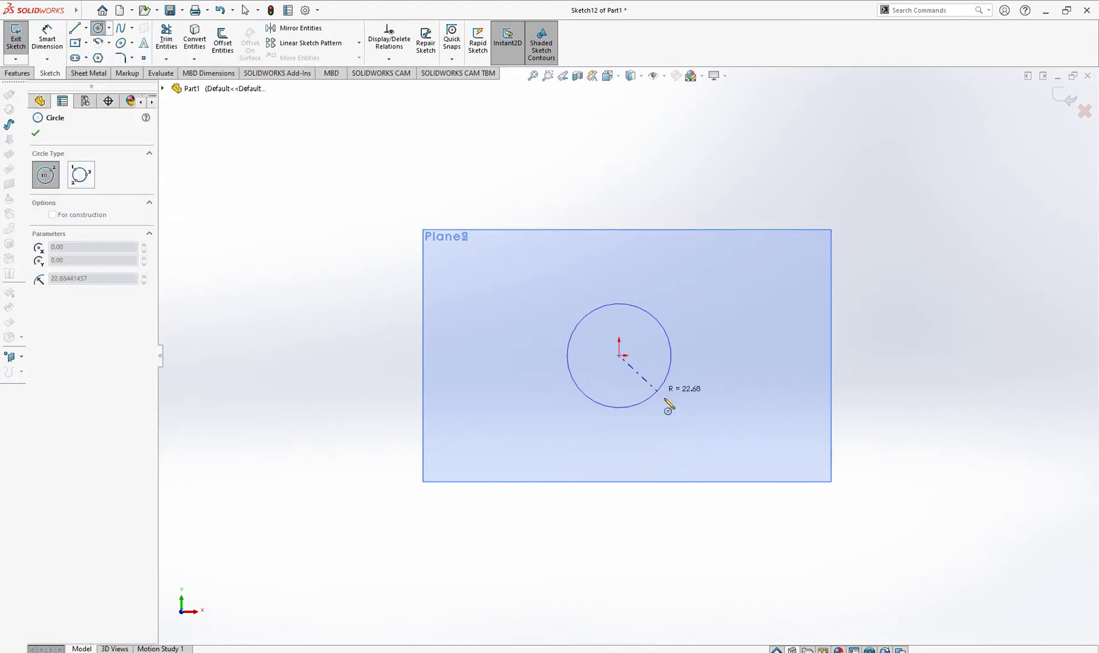
left_click(716, 475)
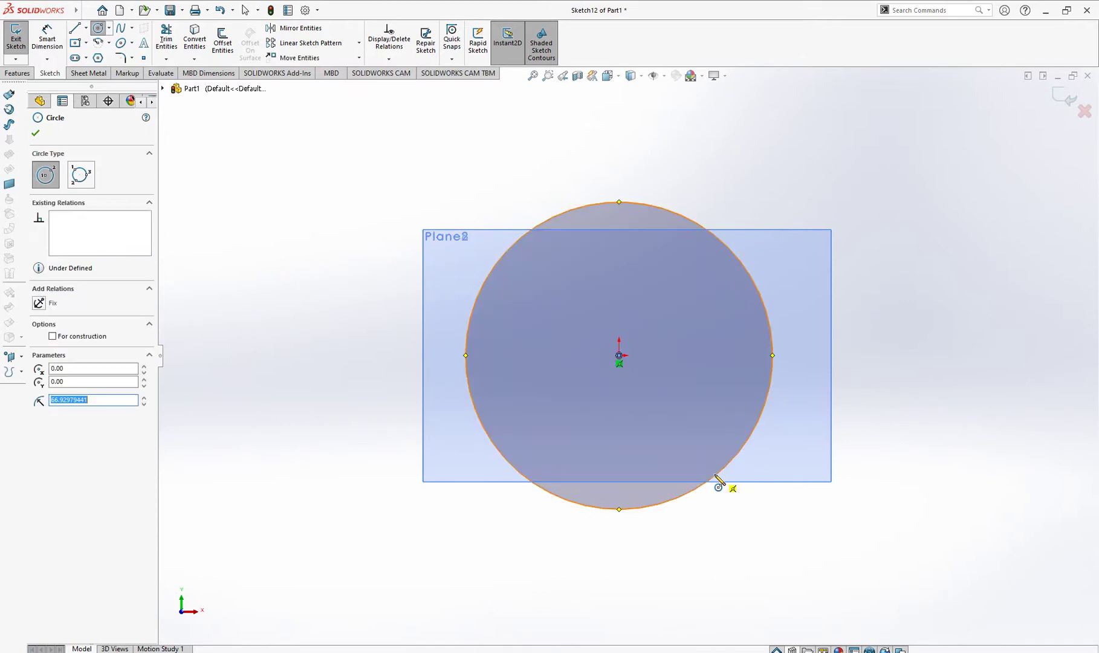
left_click(35, 133)
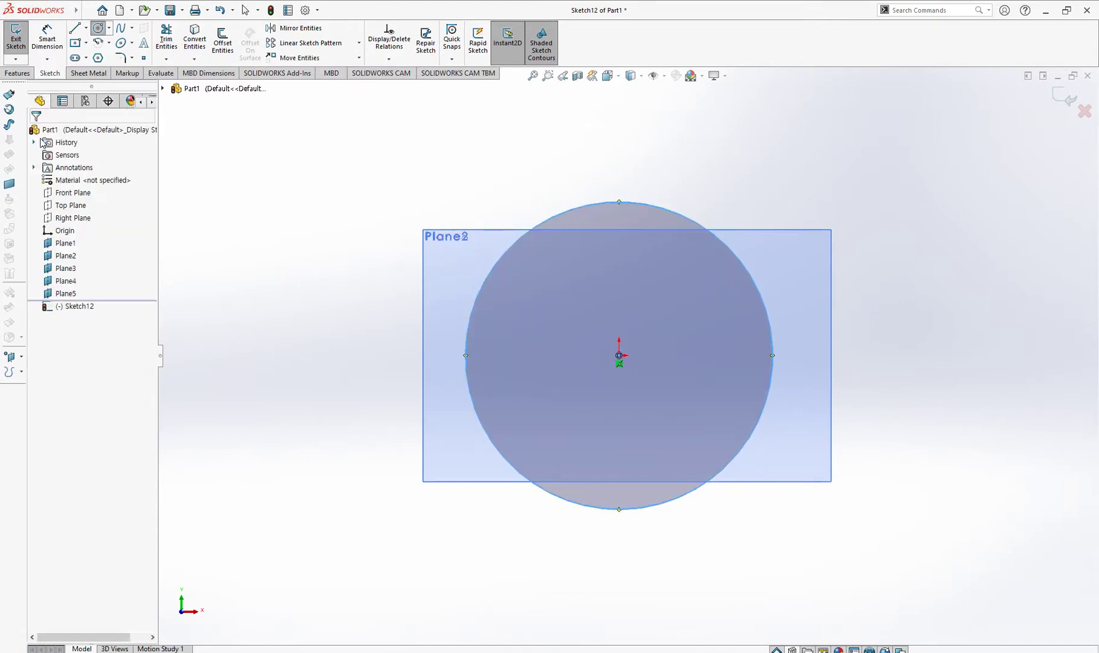
left_click(1057, 99)
mouse_move(368, 345)
middle_mouse_down()
mouse_move(467, 351)
mouse_move(593, 385)
mouse_move(602, 397)
middle_mouse_up()
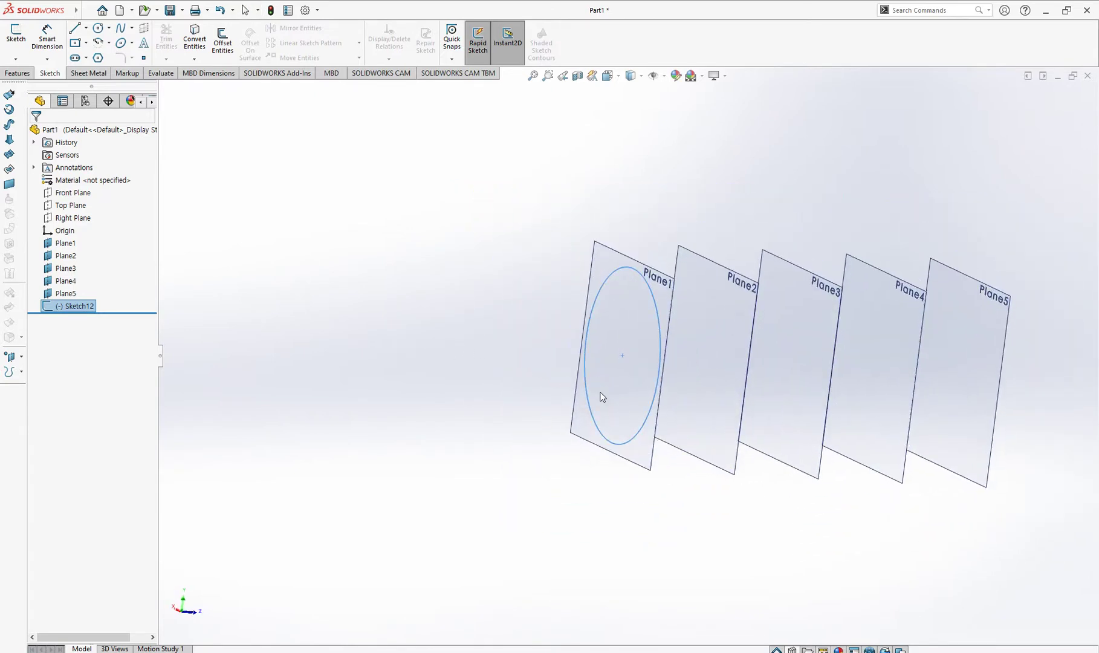
Step: Draw an origin-centred 219.6 by 127.7 center rectangle on Plane2 as Sketch13
left_click(728, 340)
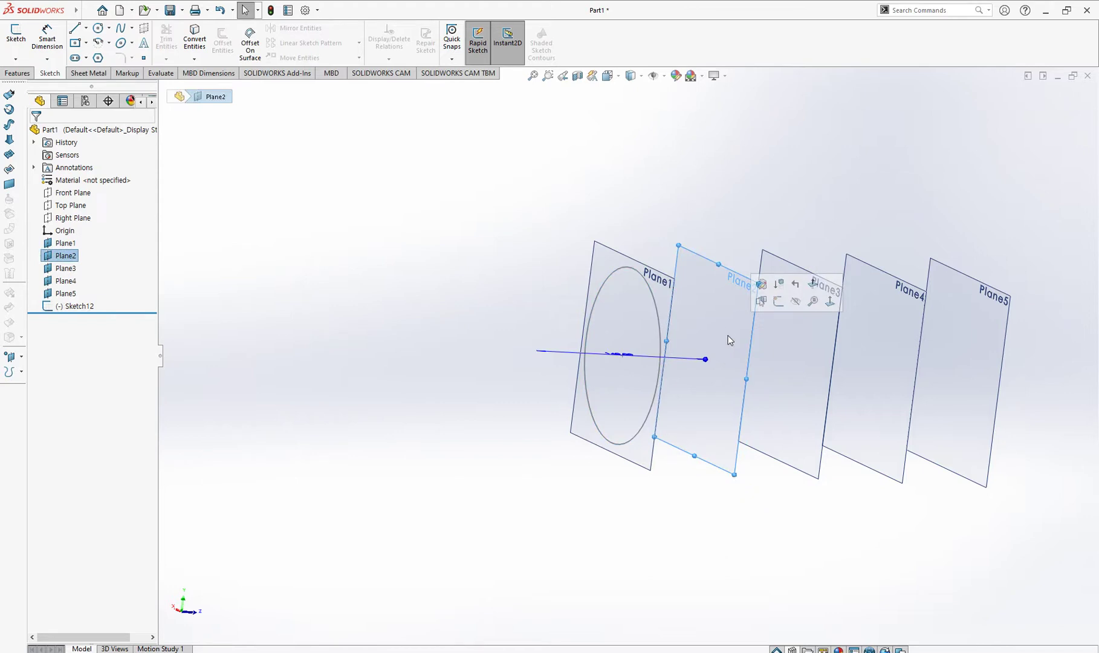
left_click(779, 302)
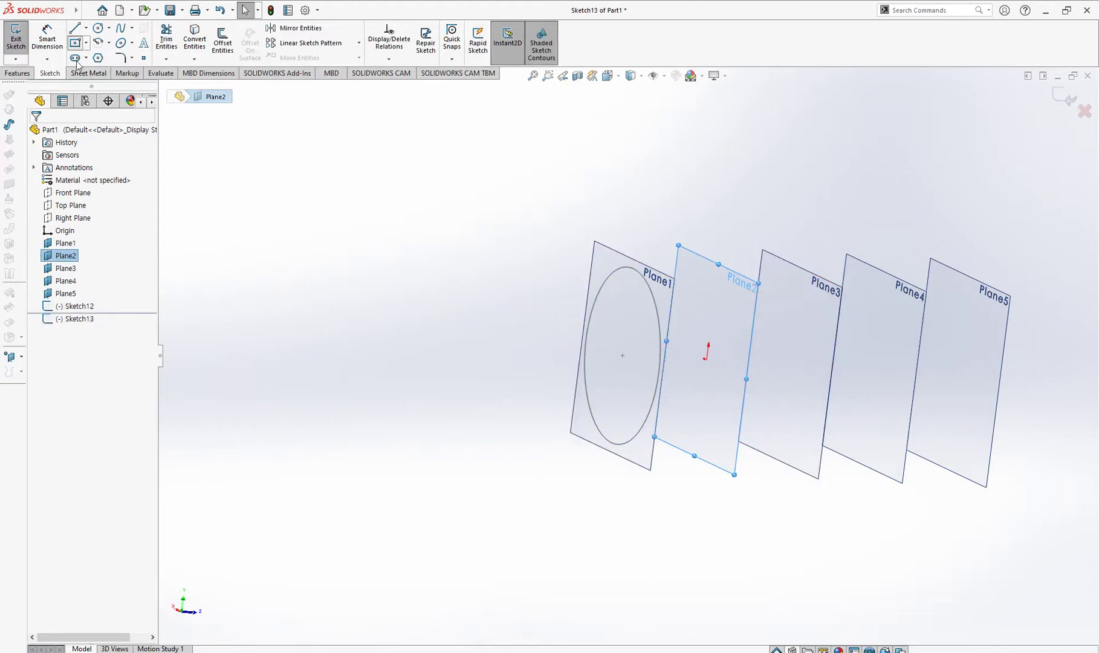
left_click(75, 42)
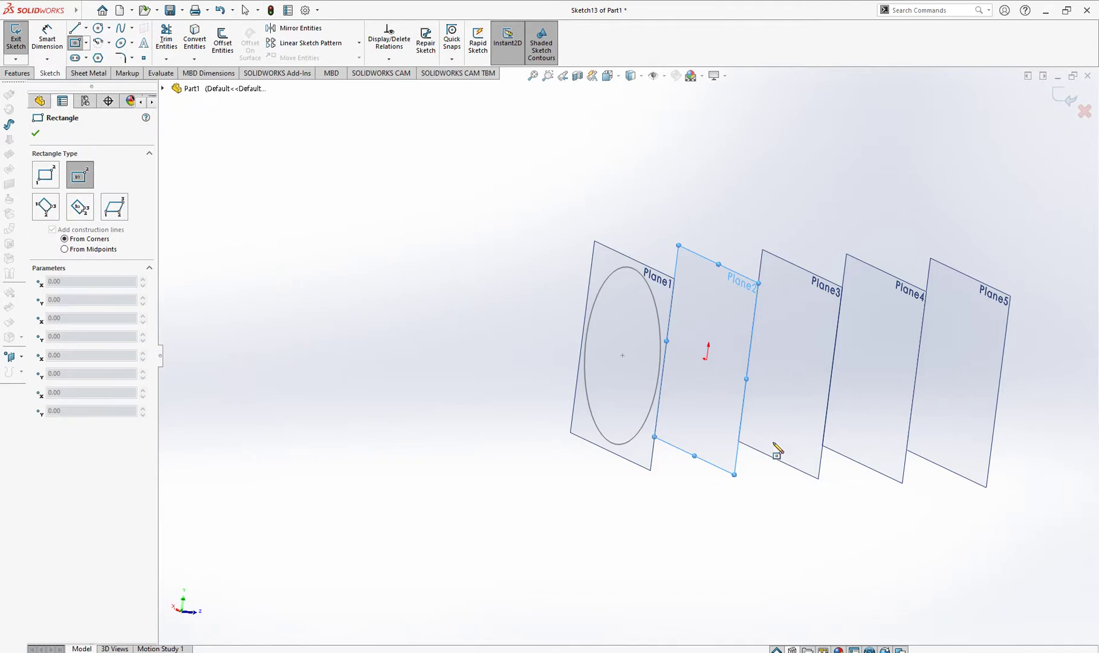
left_click(705, 358)
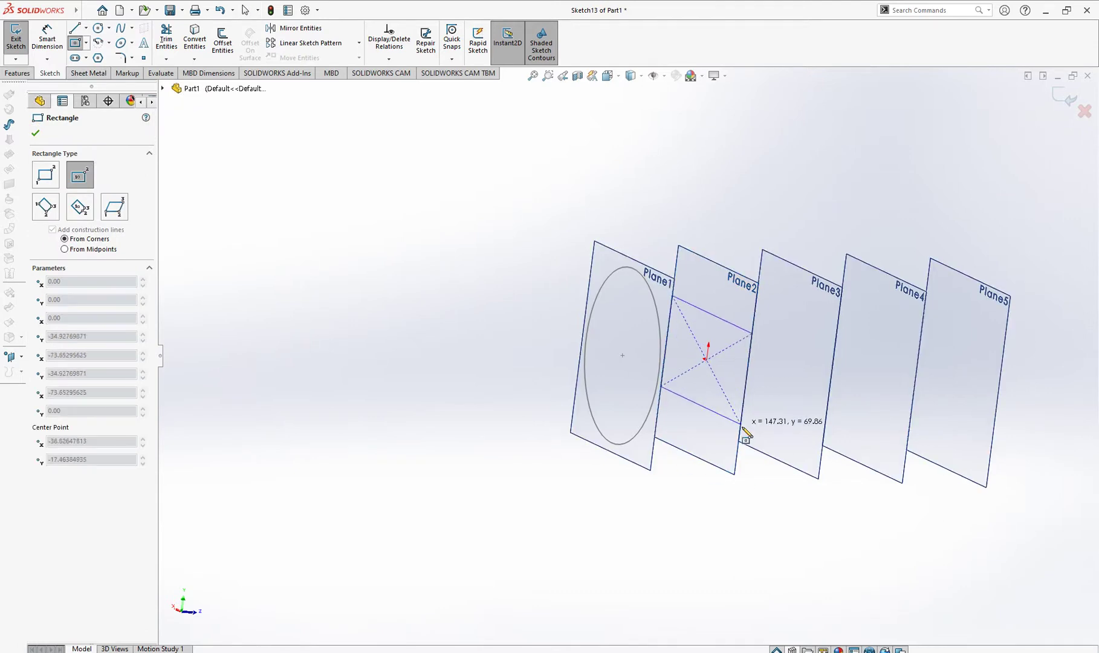
left_click(755, 470)
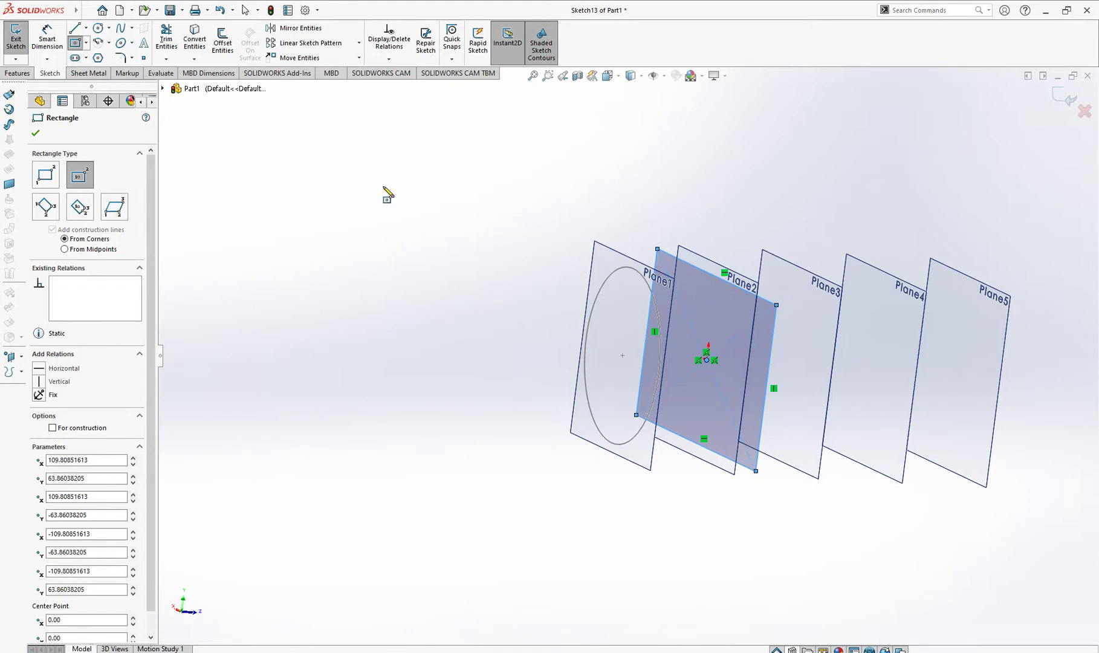
left_click(36, 134)
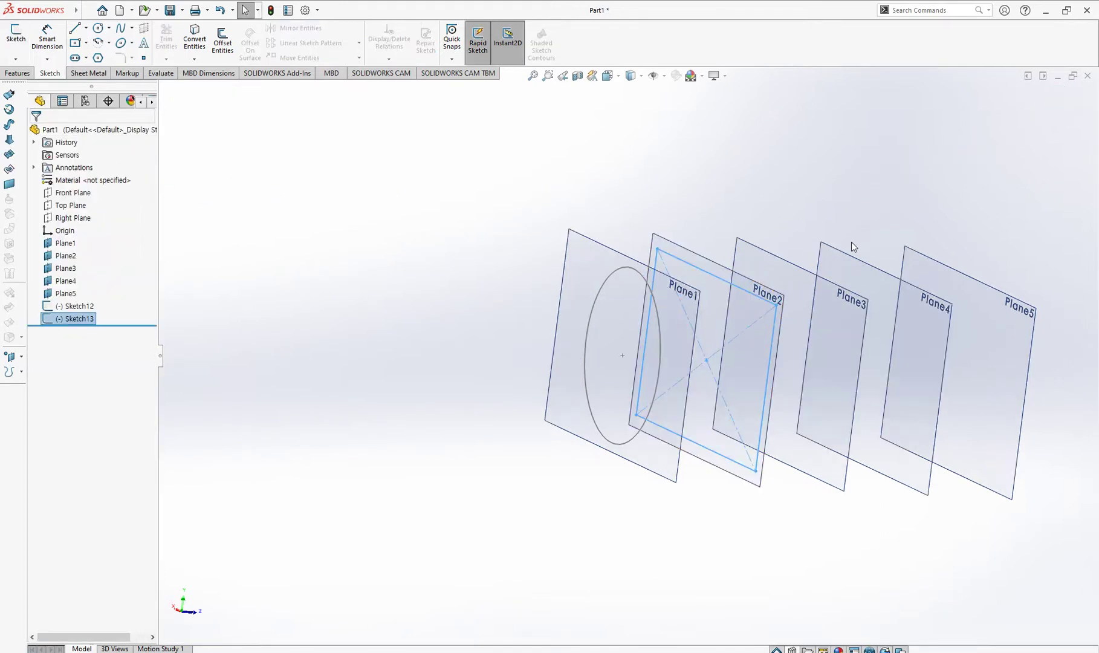
mouse_move(845, 241)
middle_mouse_down()
mouse_move(841, 230)
mouse_move(809, 305)
middle_mouse_up()
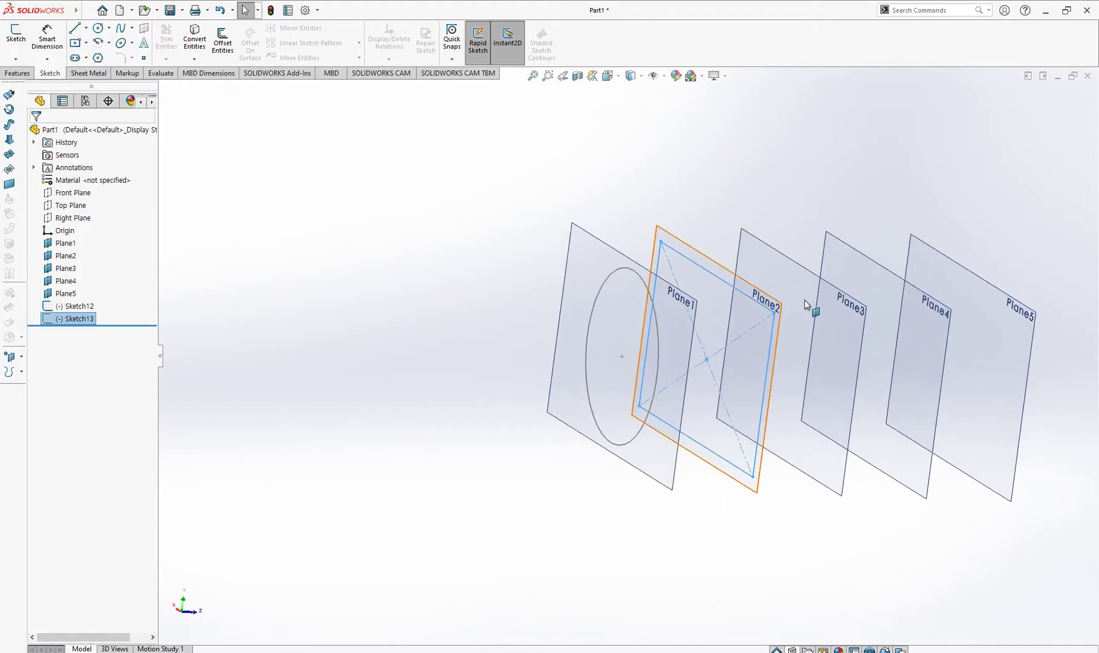
Step: Draw an origin-centred hexagon about 149.46 across on Plane3 as Sketch14 and exit the sketch
left_click(820, 283)
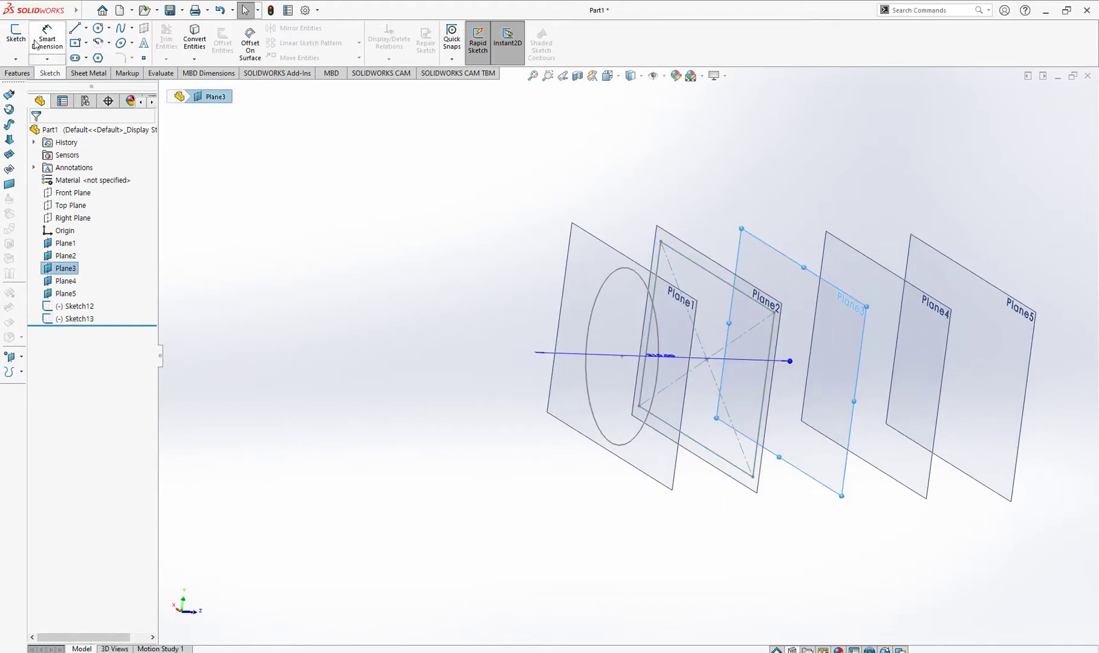
right_click(823, 301)
left_click(849, 280)
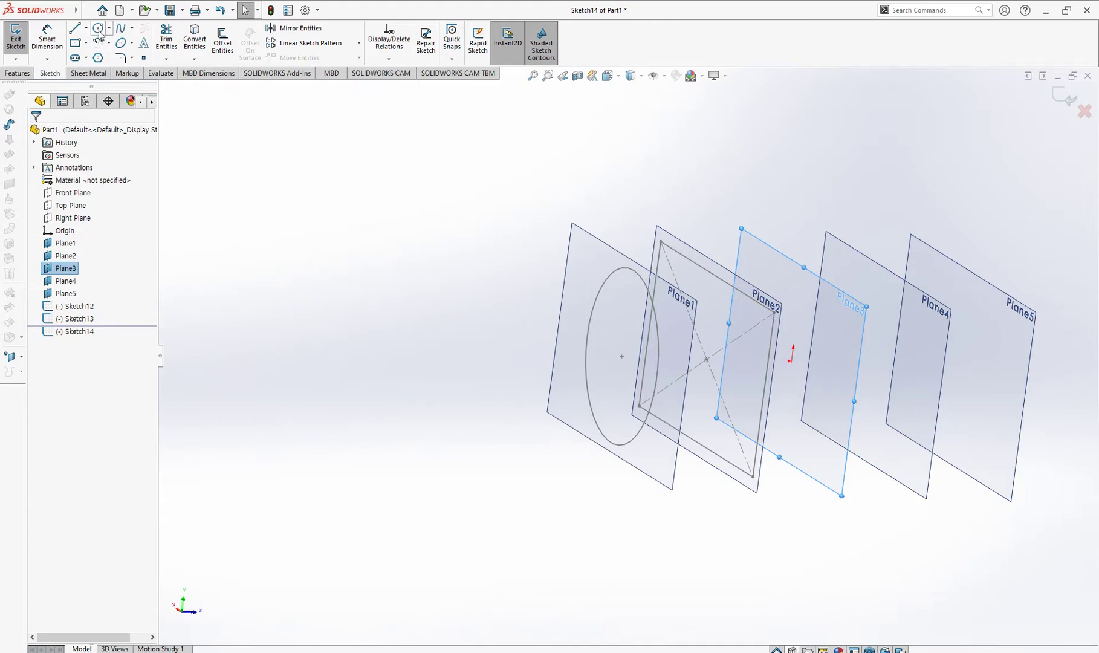
left_click(97, 58)
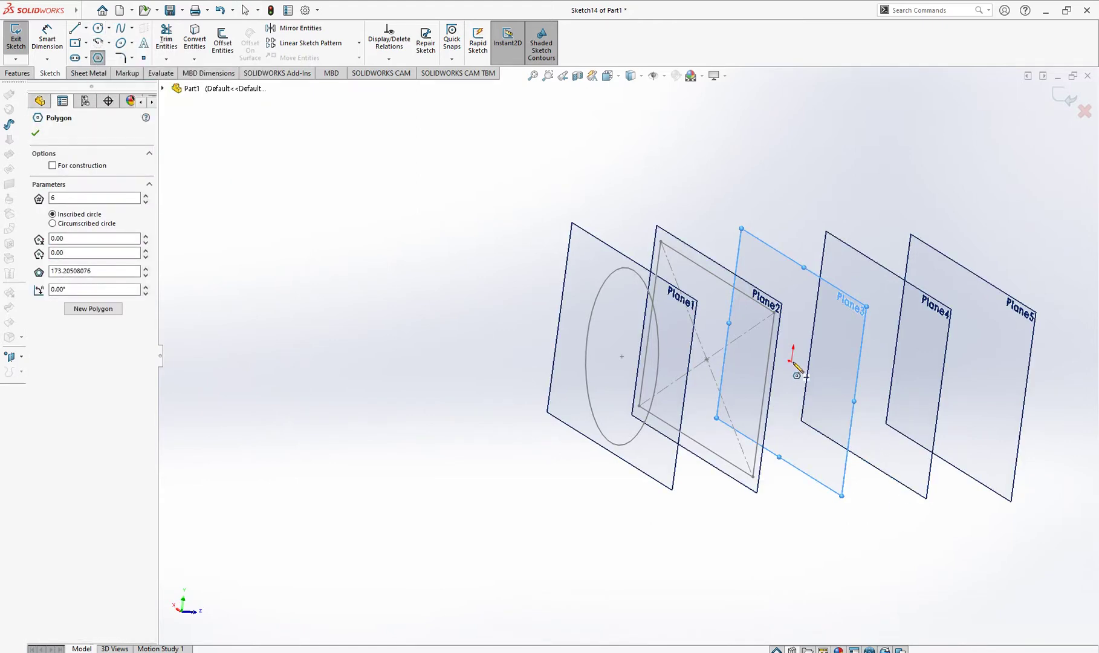
left_click(791, 369)
left_click(829, 449)
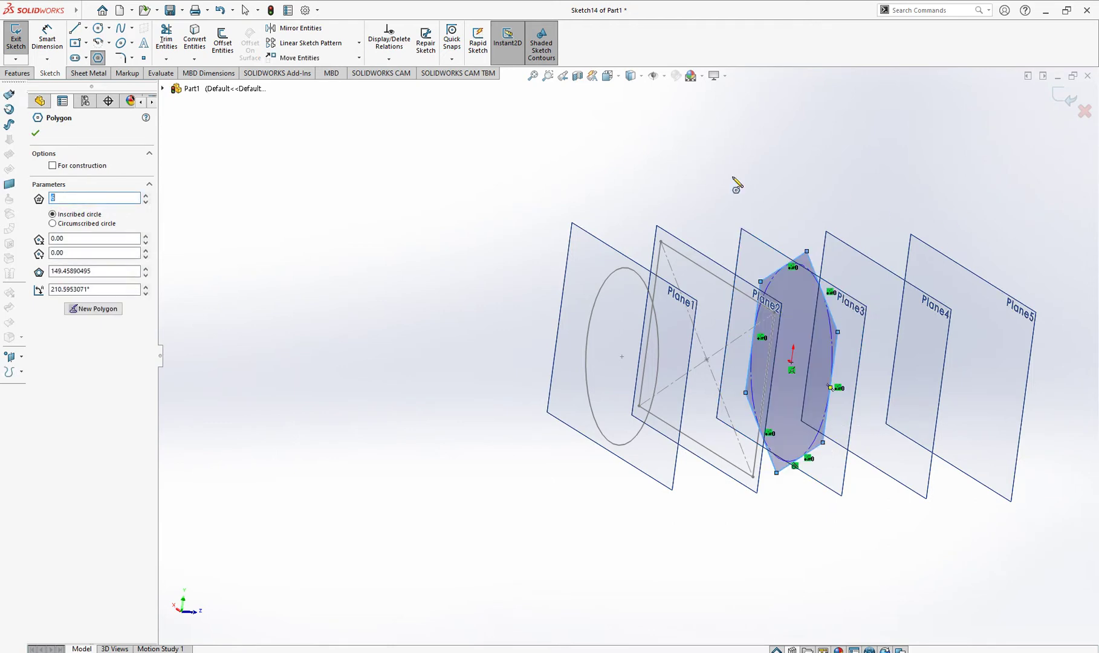
left_click(36, 134)
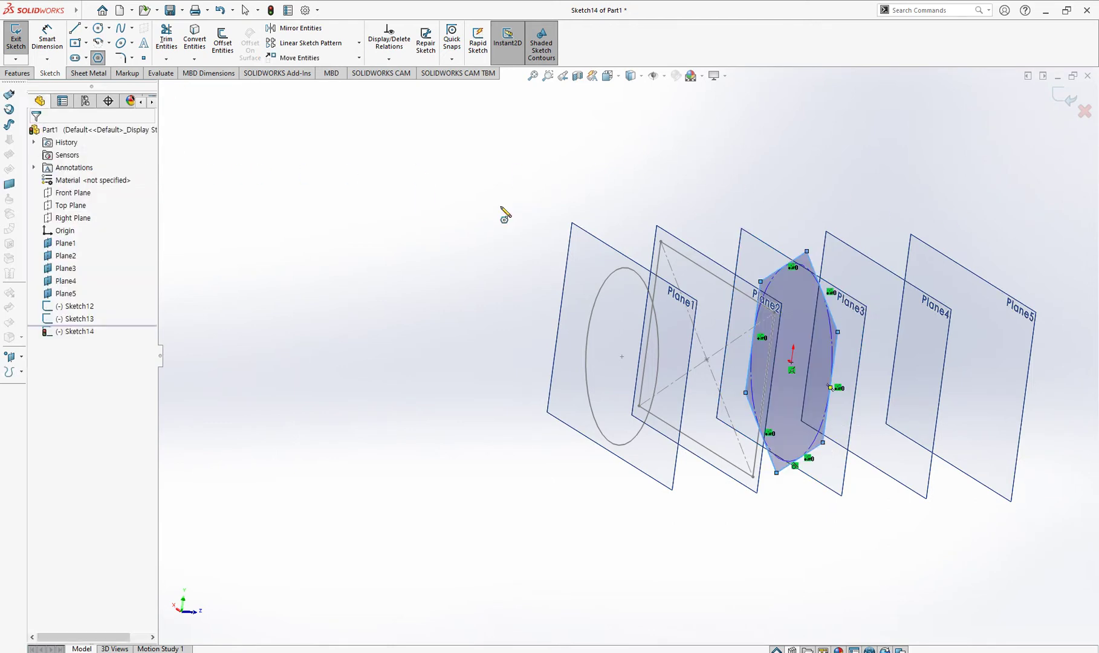
left_click(1065, 96)
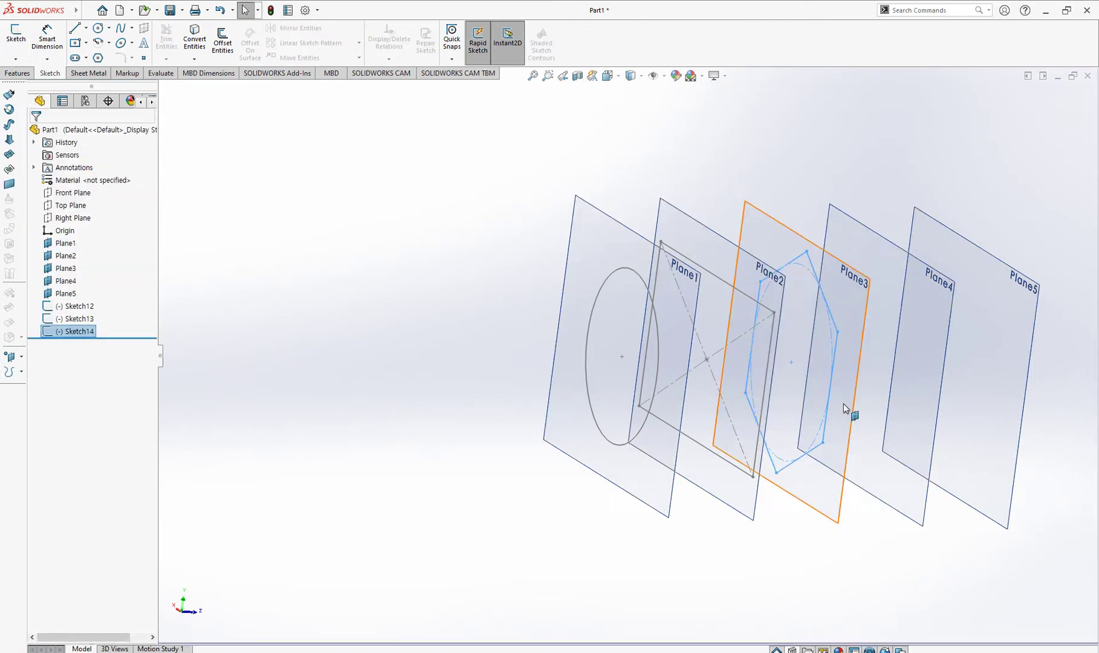
Step: Draw an origin-centred circle of radius 76.37 on Plane4 as Sketch15
left_click(926, 276)
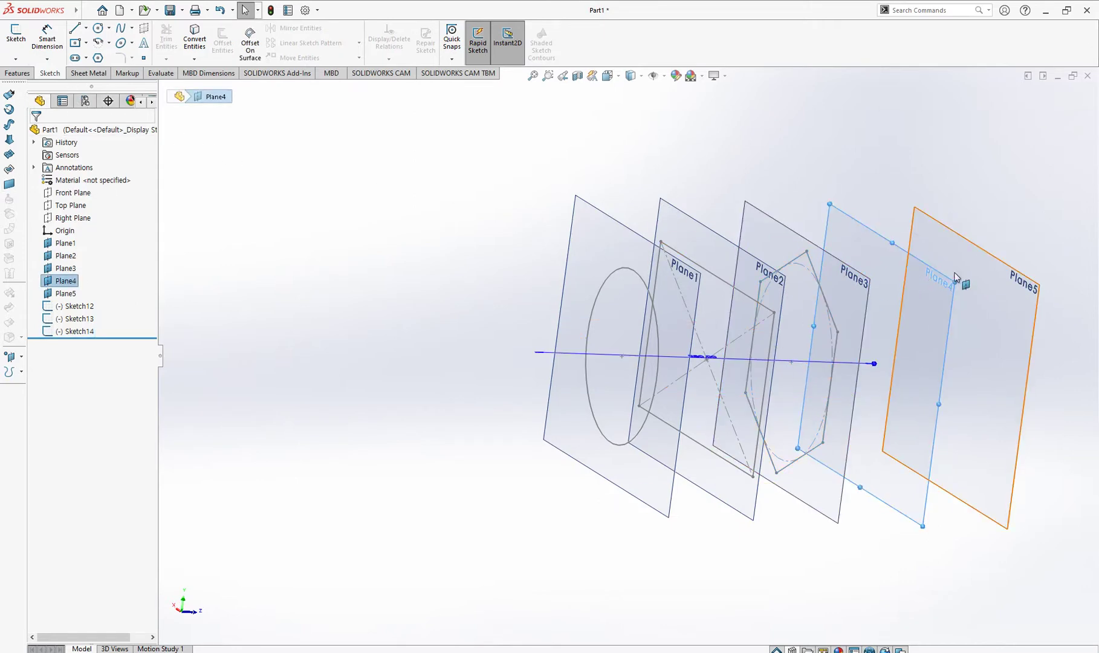
right_click(911, 280)
left_click(941, 266)
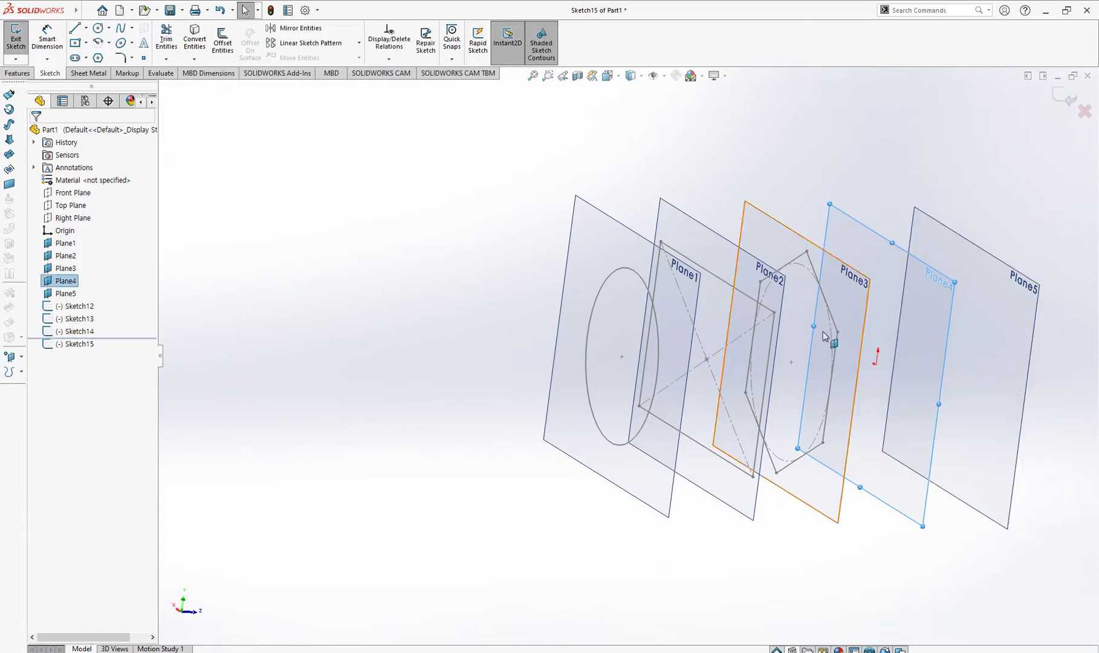
left_click(97, 30)
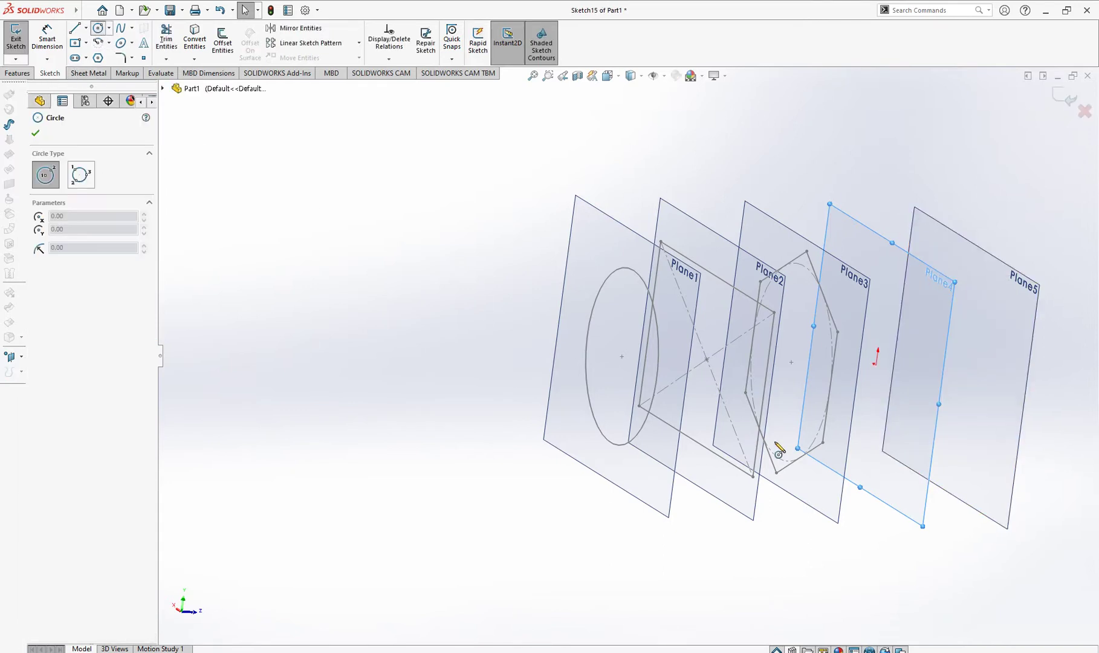
left_click(875, 365)
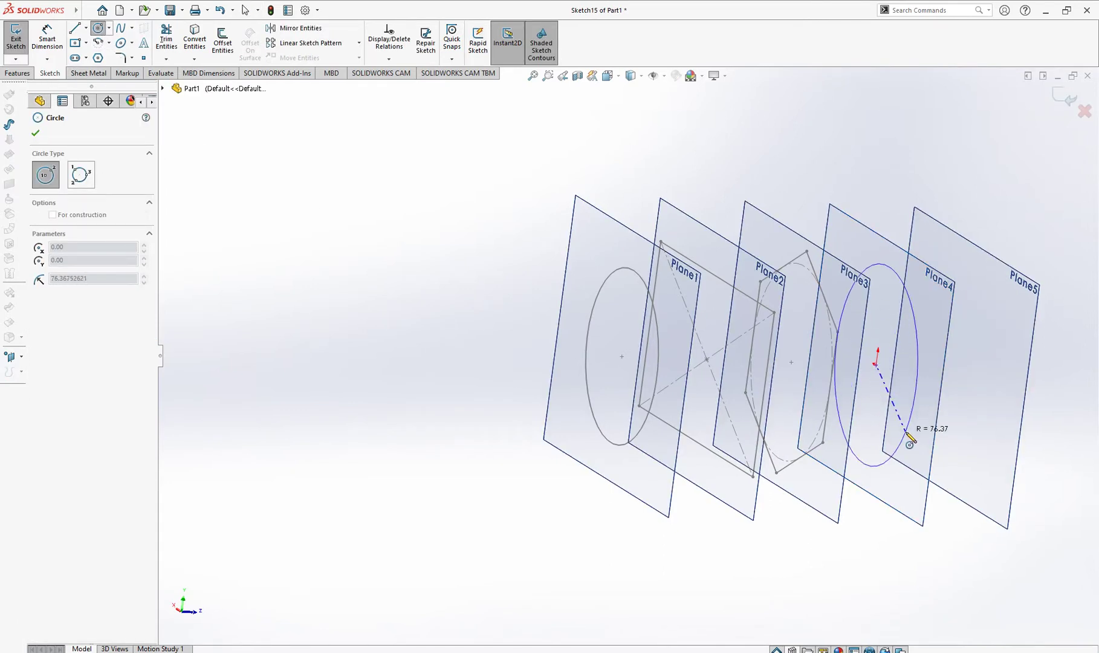
left_click(911, 389)
left_click(35, 134)
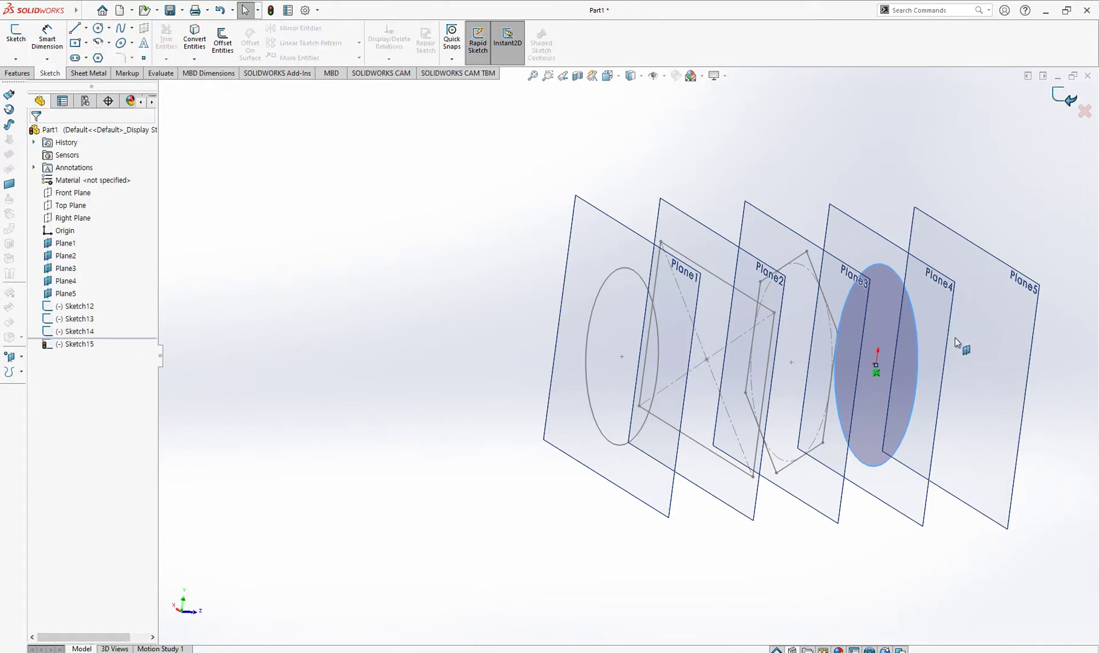
Step: Draw an origin-centred 297.5 by 158 center rectangle on Plane5 as Sketch16
left_click(1016, 325)
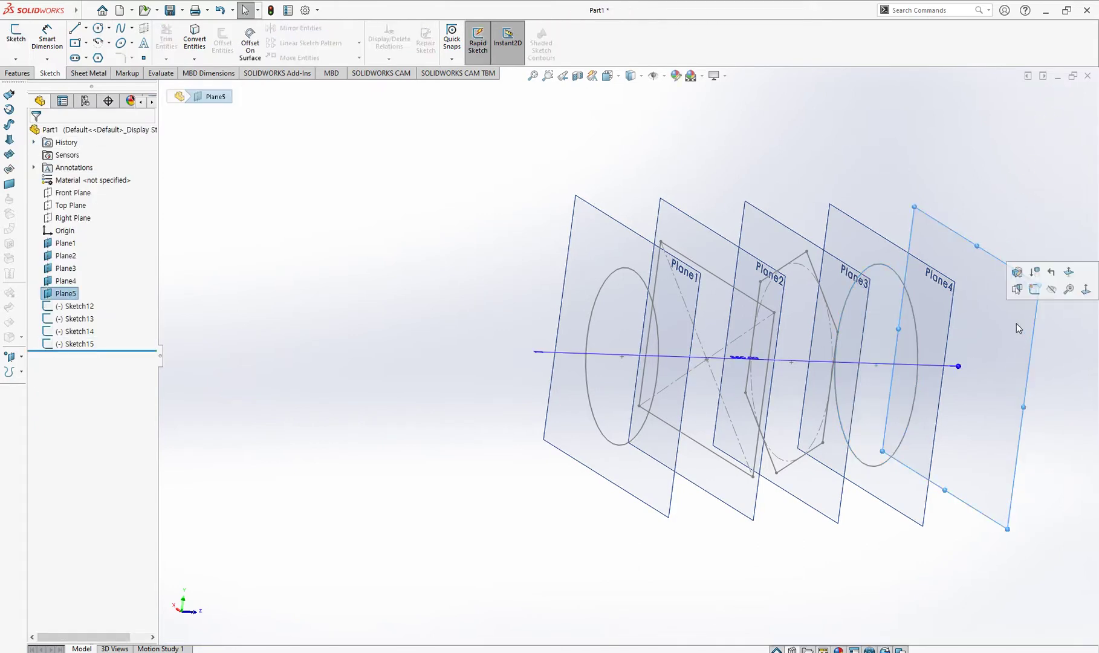
left_click(1033, 289)
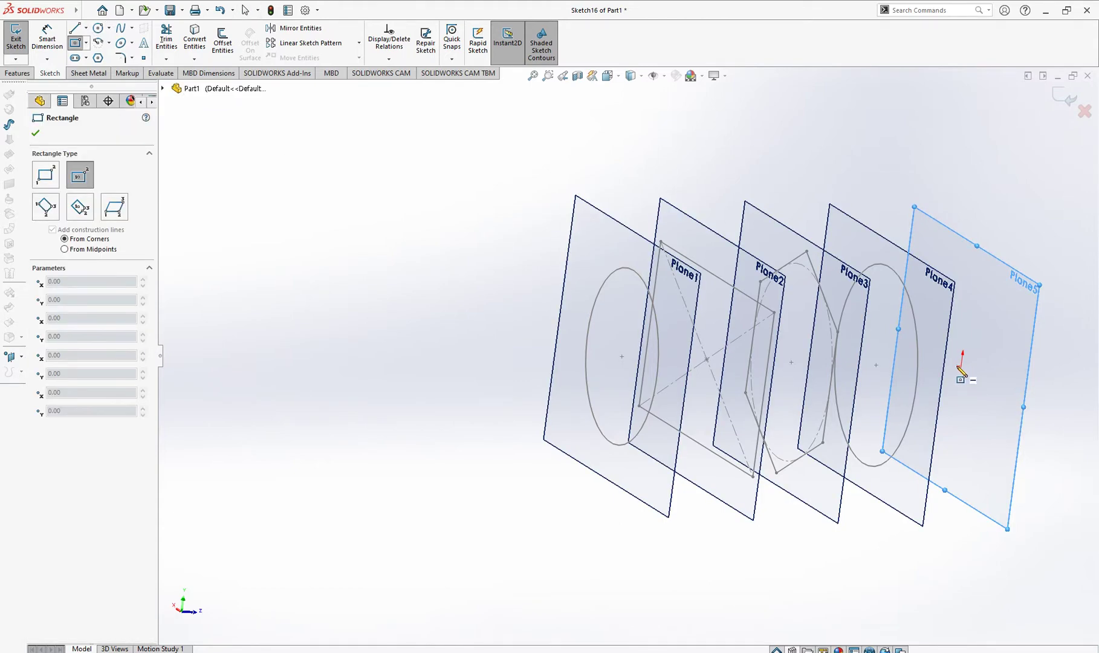
left_click(962, 366)
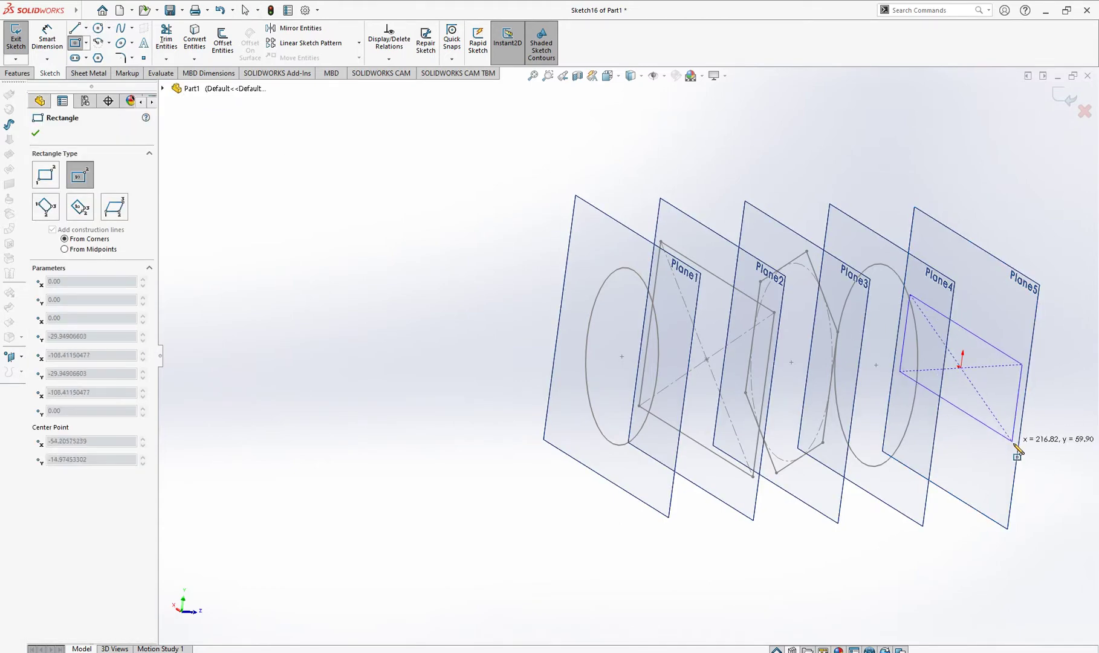
left_click(1025, 517)
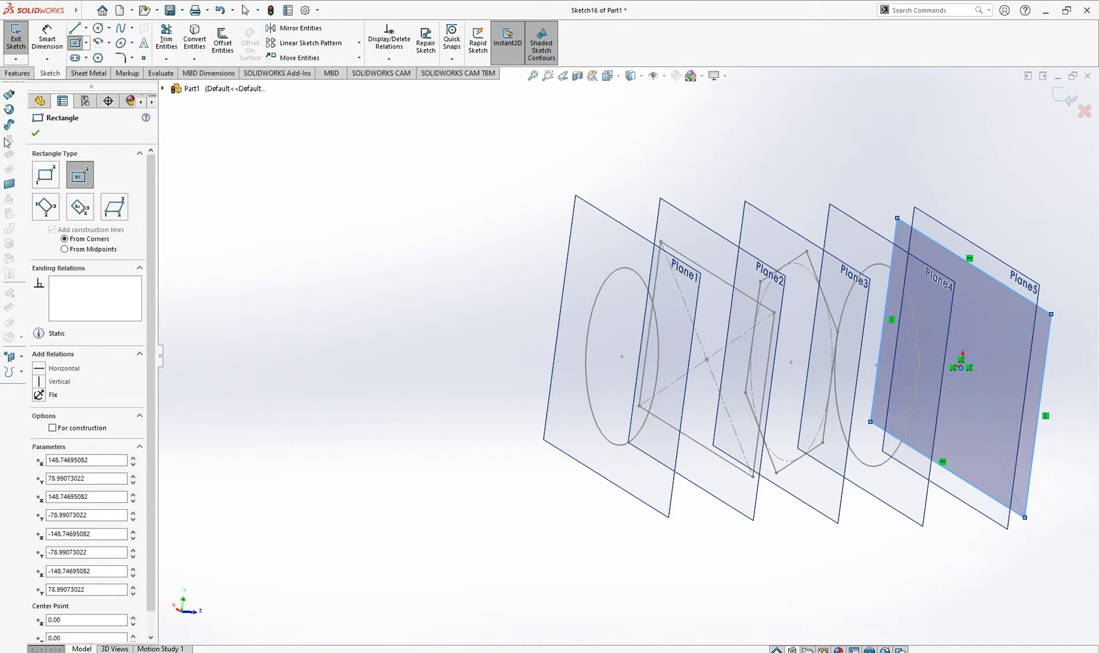
left_click(35, 135)
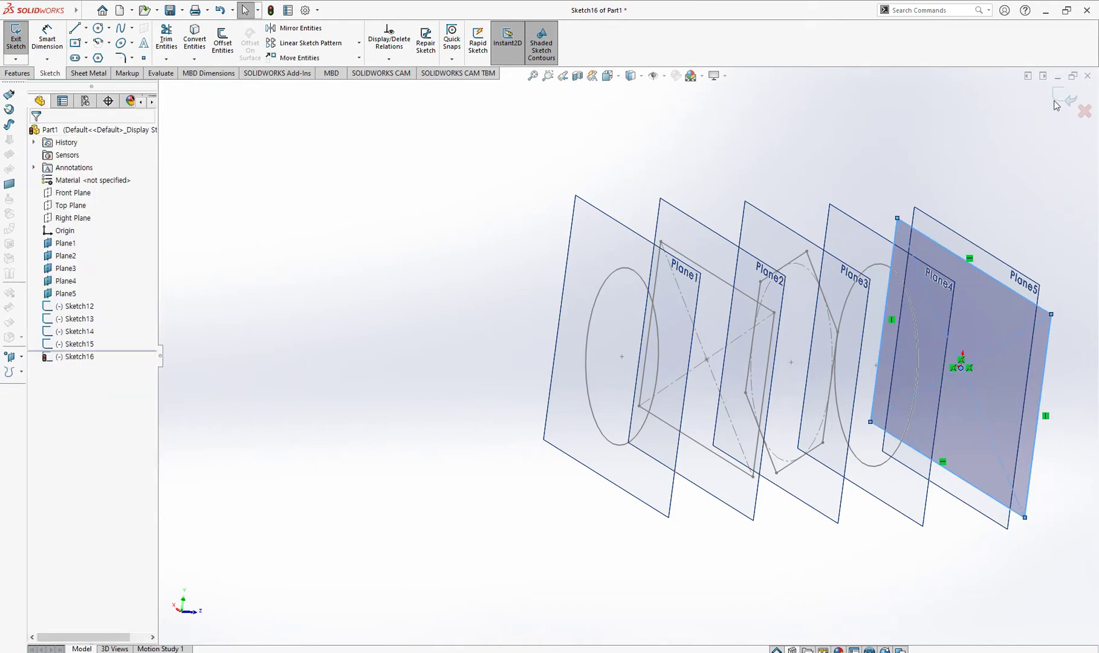
mouse_move(643, 454)
middle_mouse_down()
mouse_move(606, 434)
mouse_move(670, 512)
mouse_move(807, 570)
mouse_move(760, 568)
mouse_move(684, 530)
mouse_move(601, 519)
mouse_move(555, 542)
mouse_move(608, 522)
middle_mouse_up()
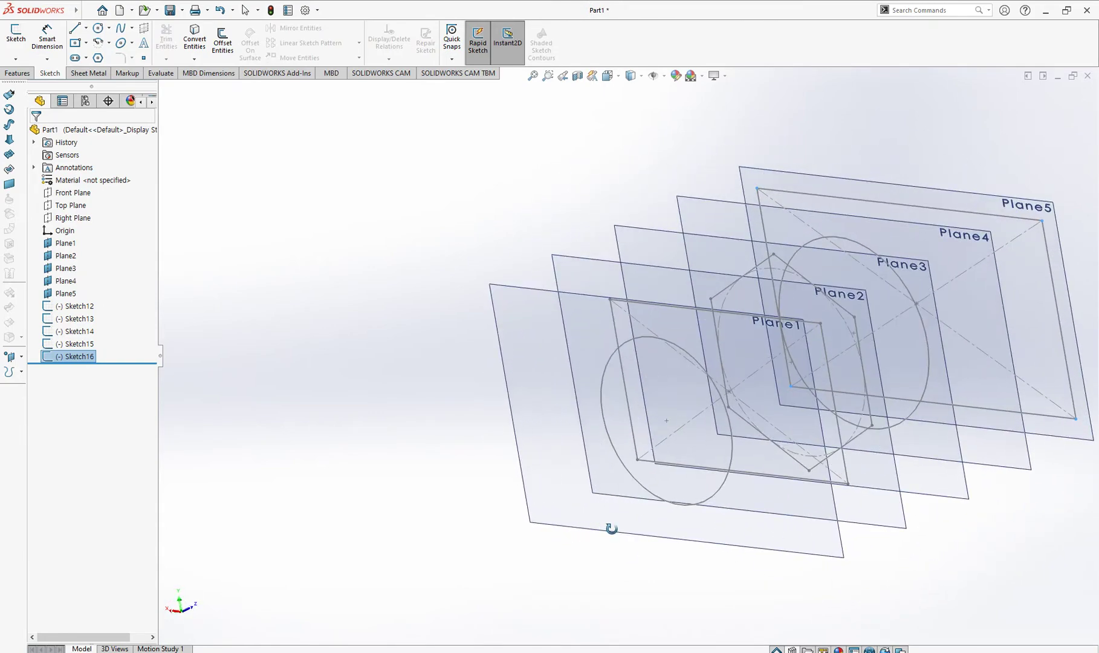
Step: Start a Lofted Boss/Base and add Sketch15, Sketch14, Sketch13 and Sketch12 as profiles
left_click(22, 73)
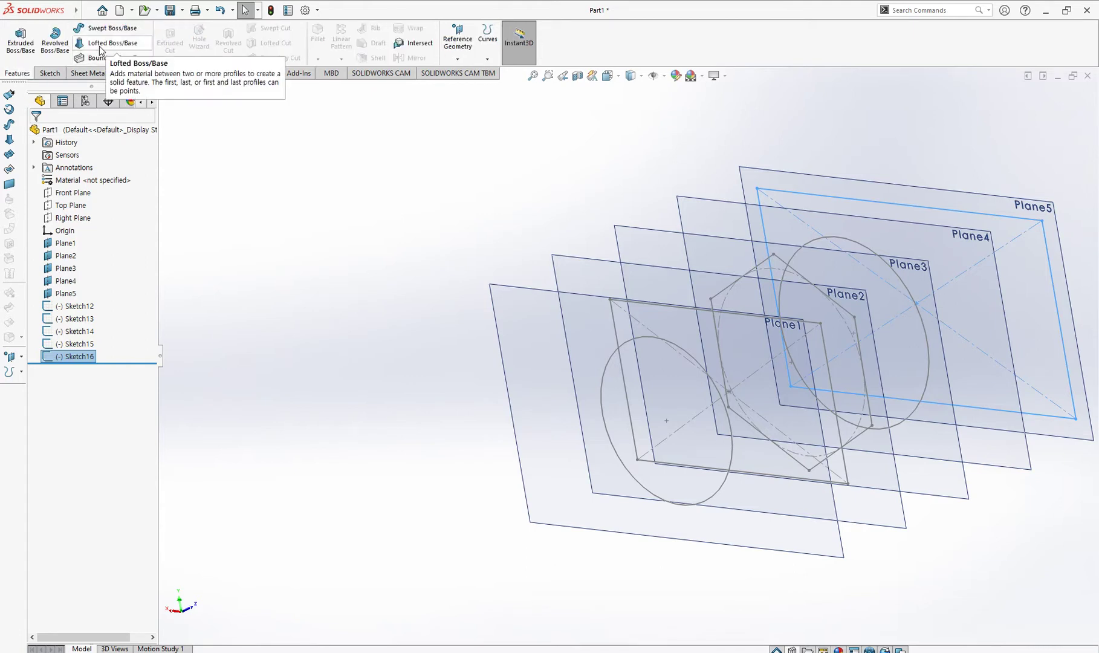
left_click(134, 50)
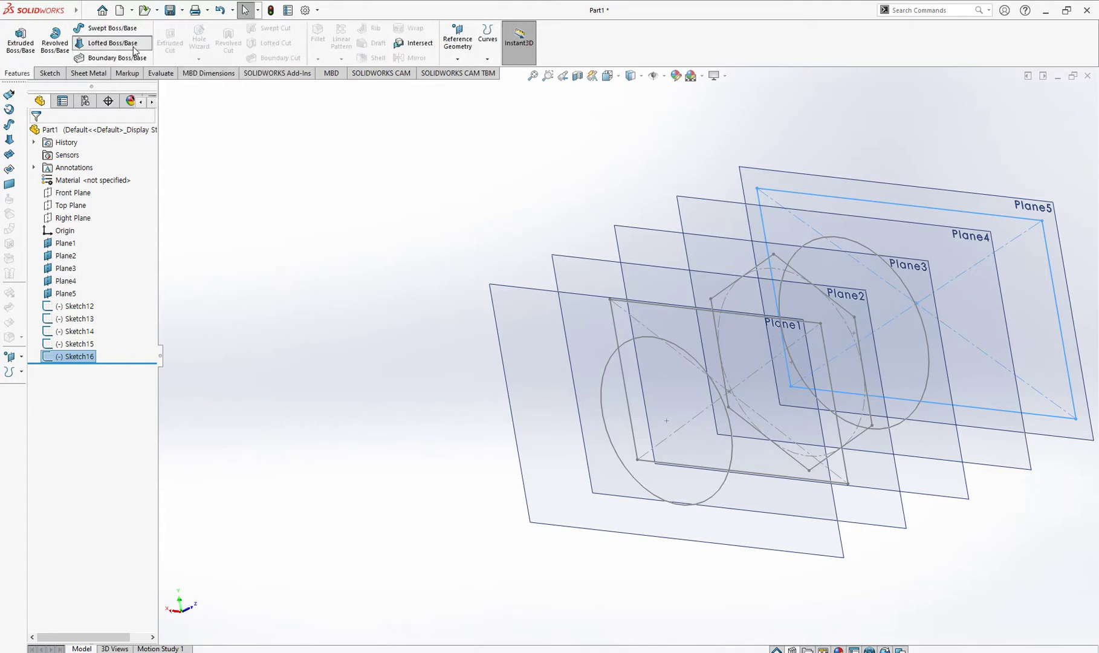
mouse_move(962, 599)
middle_mouse_down()
mouse_move(976, 559)
mouse_move(985, 584)
mouse_move(1015, 511)
mouse_move(968, 511)
mouse_move(962, 530)
middle_mouse_up()
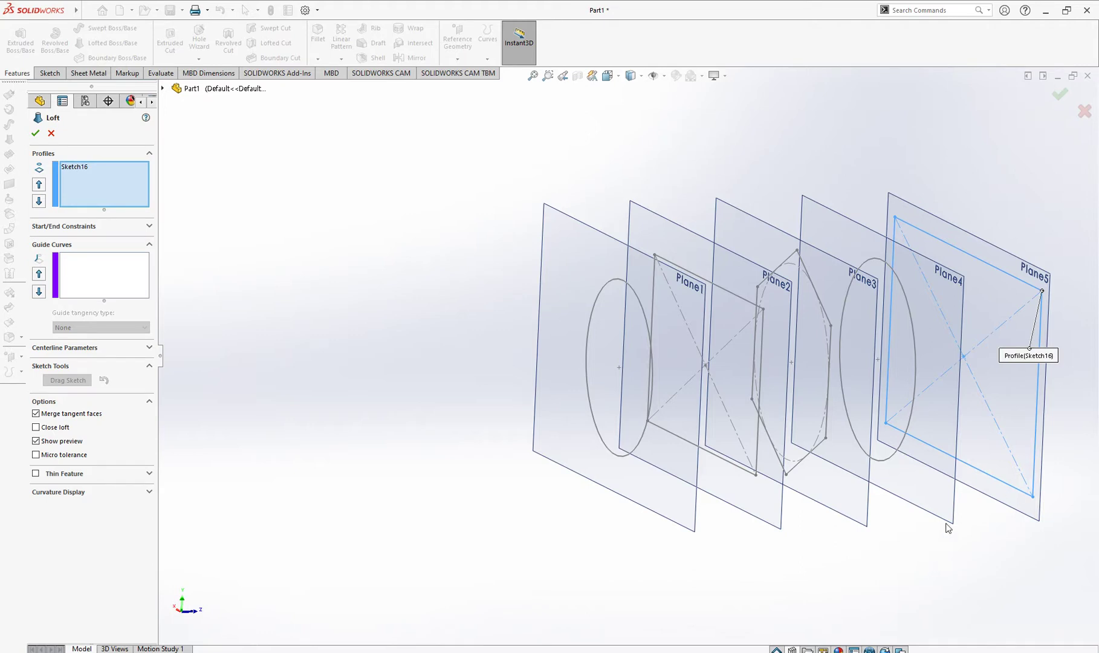
left_click(911, 417)
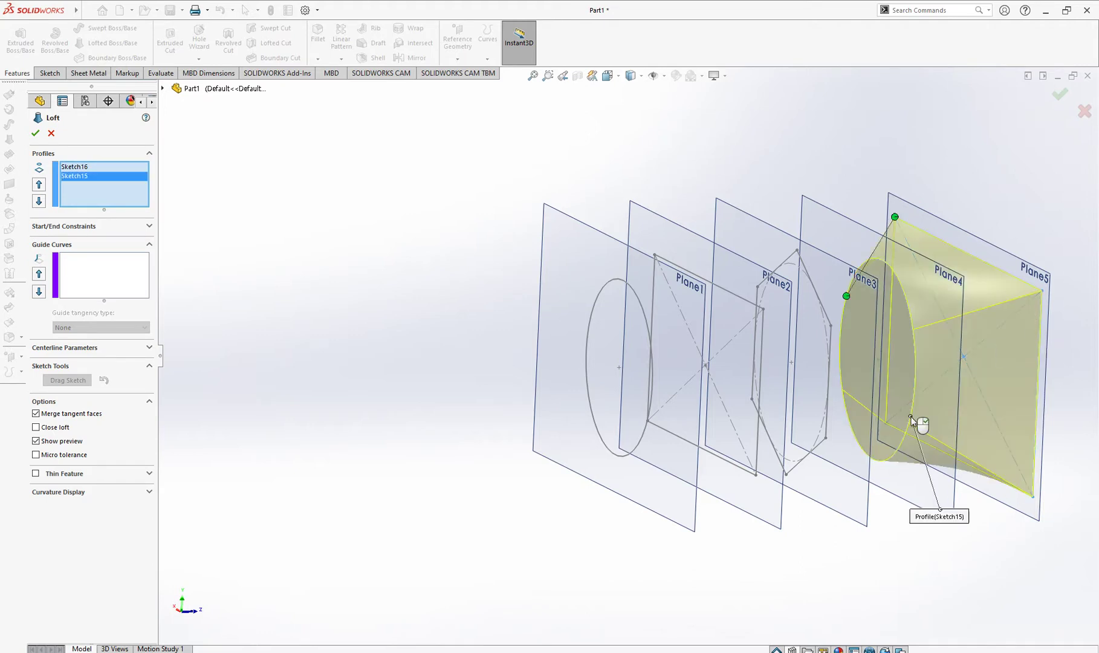
left_click(825, 438)
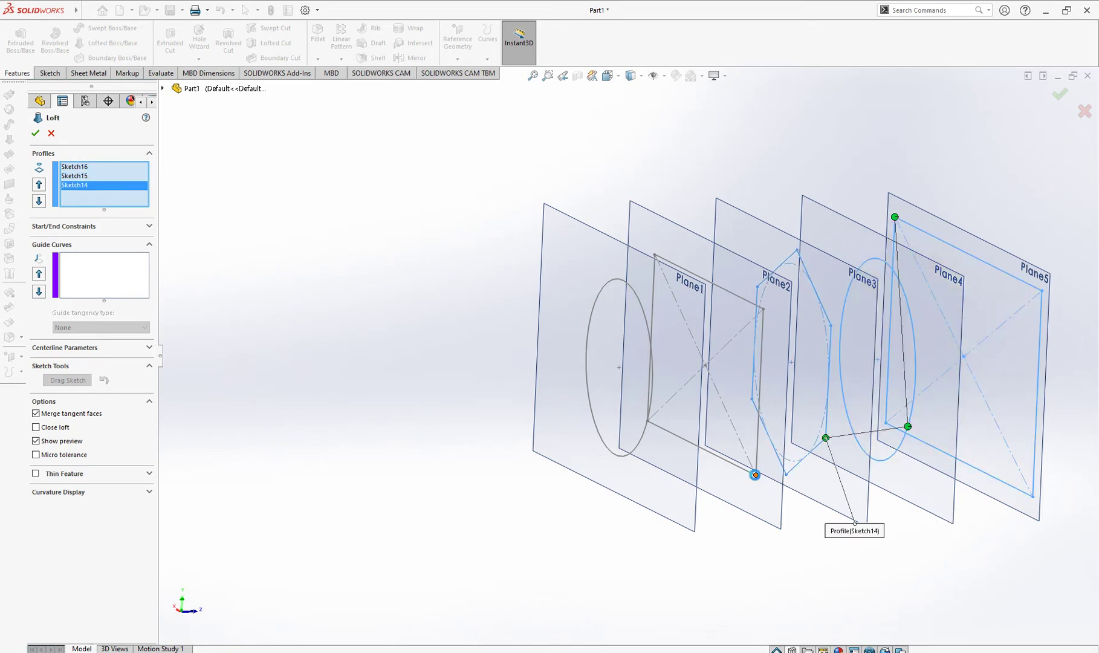
left_click(754, 474)
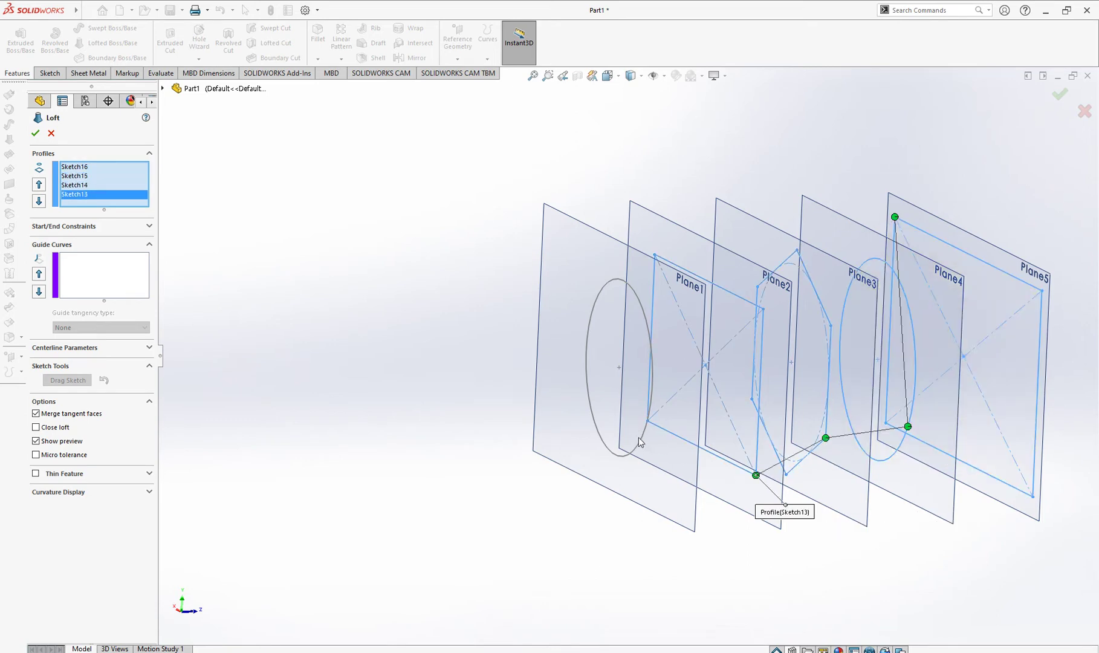
left_click(641, 443)
Step: Shift the Plane4 and Plane3 connector points to twist the loft, then accept it as Loft4
mouse_move(757, 587)
middle_mouse_down()
mouse_move(793, 574)
mouse_move(927, 252)
mouse_move(897, 299)
mouse_move(778, 350)
mouse_move(815, 387)
mouse_move(858, 350)
mouse_move(780, 341)
mouse_move(858, 316)
mouse_move(878, 344)
middle_mouse_up()
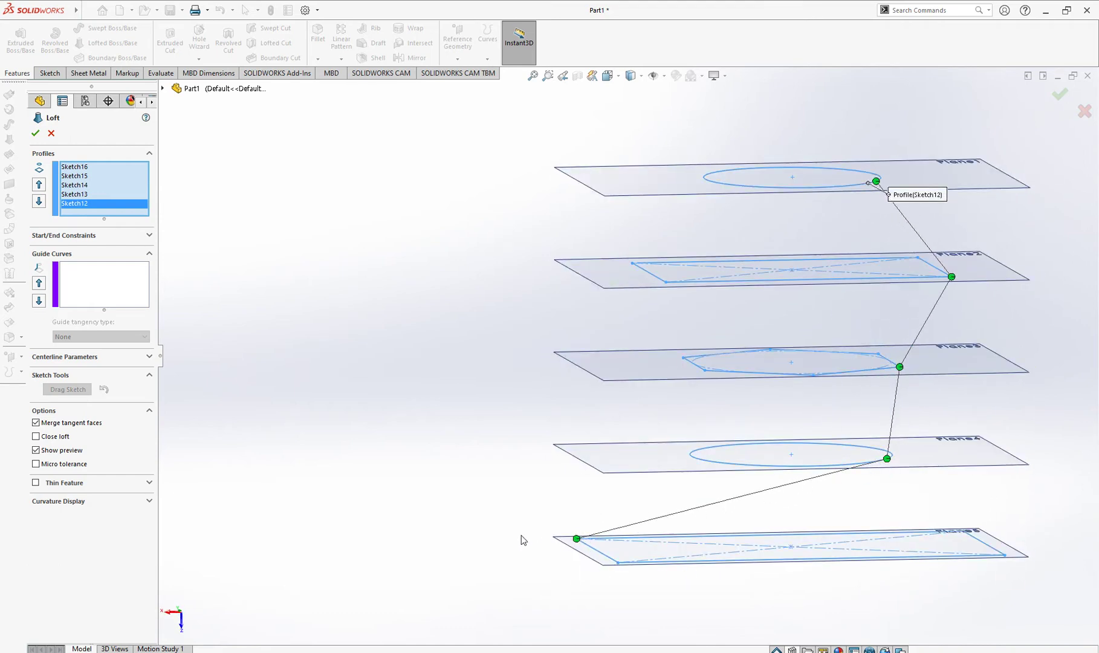
mouse_move(521, 534)
middle_mouse_down()
mouse_move(572, 527)
mouse_move(701, 552)
mouse_move(709, 576)
middle_mouse_up()
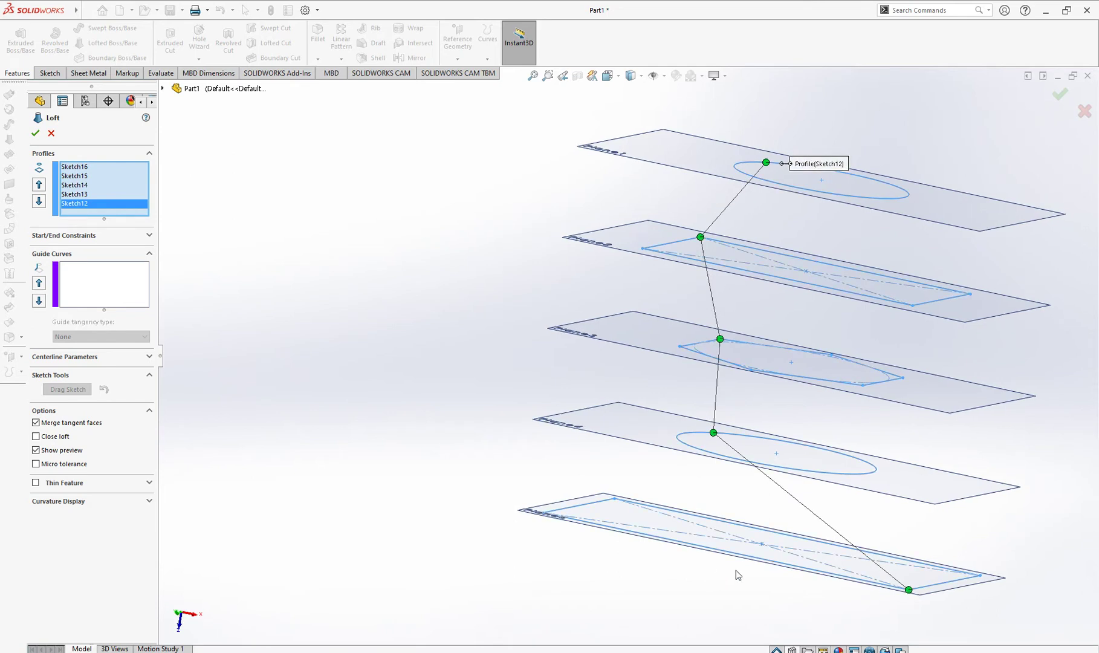
mouse_move(715, 436)
left_mouse_down()
mouse_move(870, 466)
mouse_move(875, 481)
mouse_move(860, 479)
left_mouse_up()
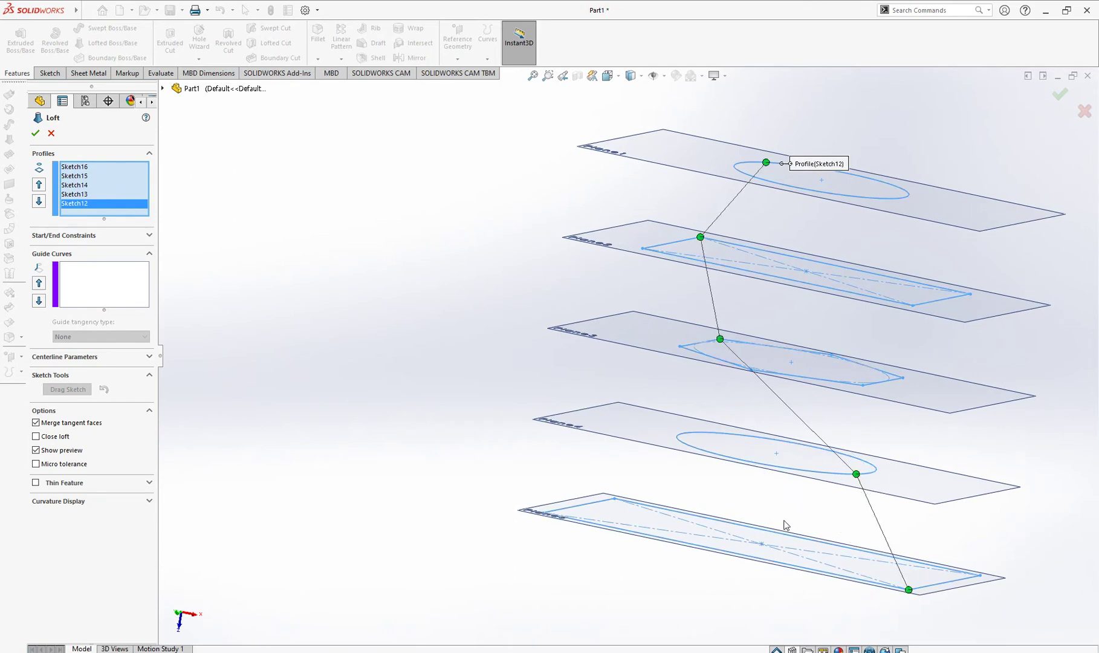
middle_click_drag(784, 524, 728, 523)
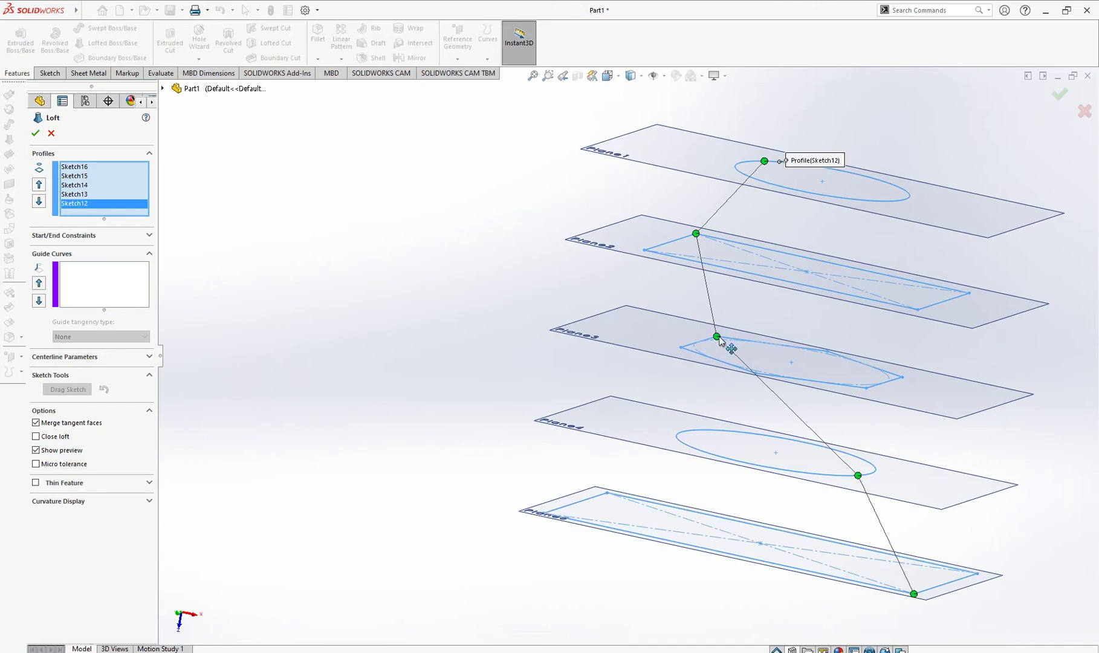
left_click_drag(719, 340, 903, 382)
mouse_move(904, 382)
middle_mouse_down()
mouse_move(1023, 414)
mouse_move(967, 429)
mouse_move(925, 375)
mouse_move(998, 402)
middle_mouse_up()
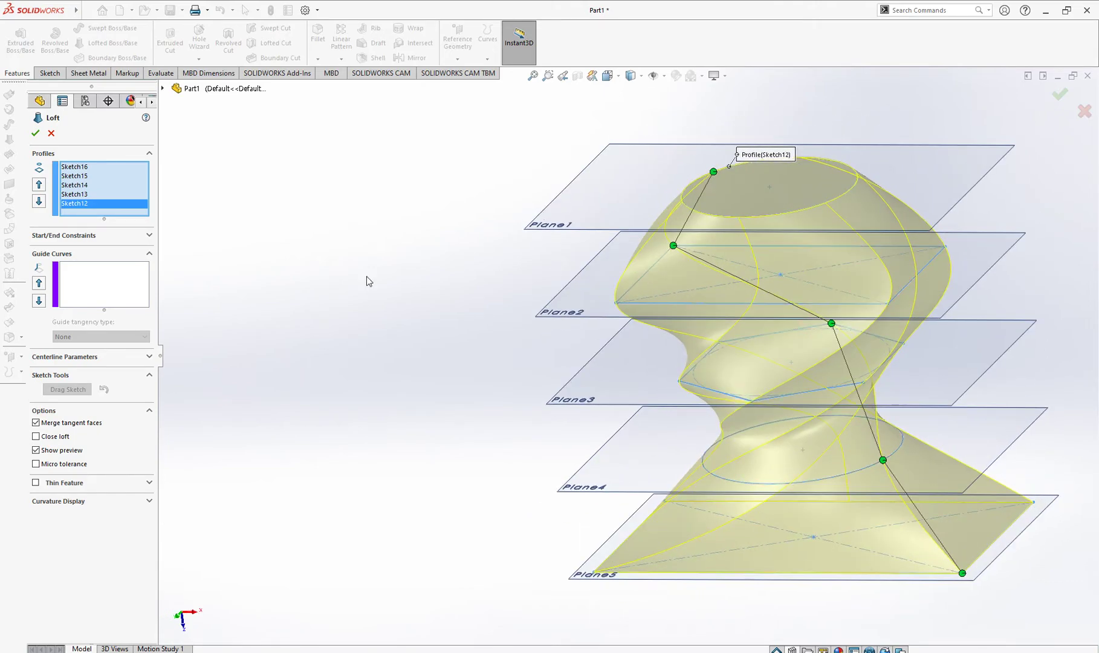
left_click(36, 134)
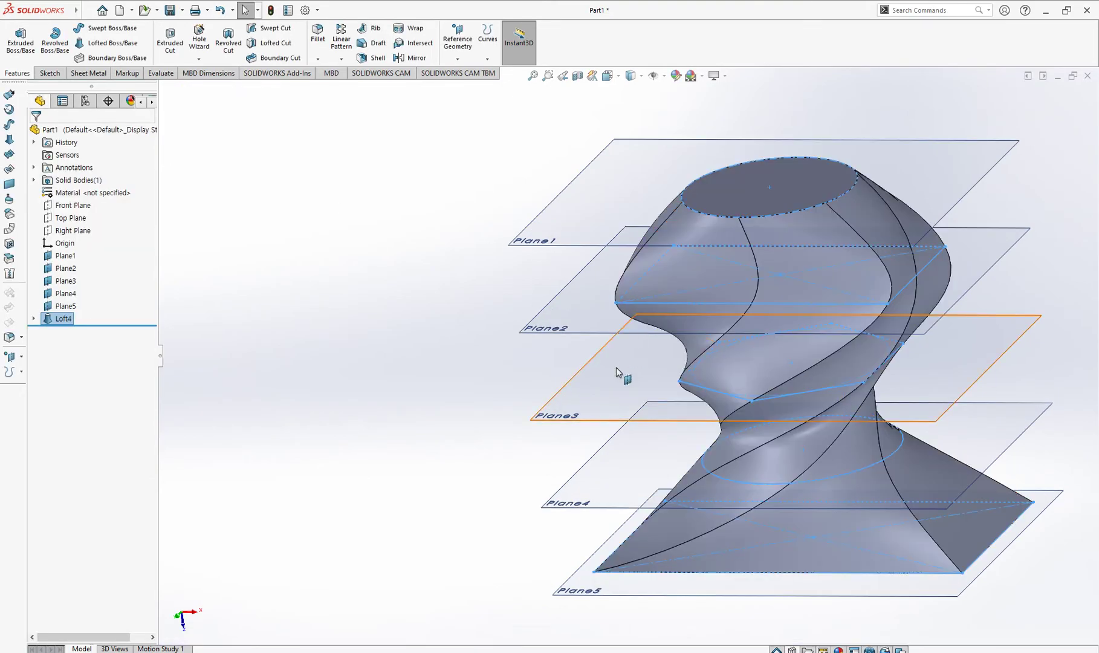
Step: Reopen Loft4 with Edit Feature from the FeatureManager tree
mouse_move(498, 444)
middle_mouse_down()
mouse_move(692, 411)
mouse_move(910, 497)
mouse_move(765, 521)
mouse_move(991, 417)
mouse_move(1090, 399)
mouse_move(1010, 391)
middle_mouse_up()
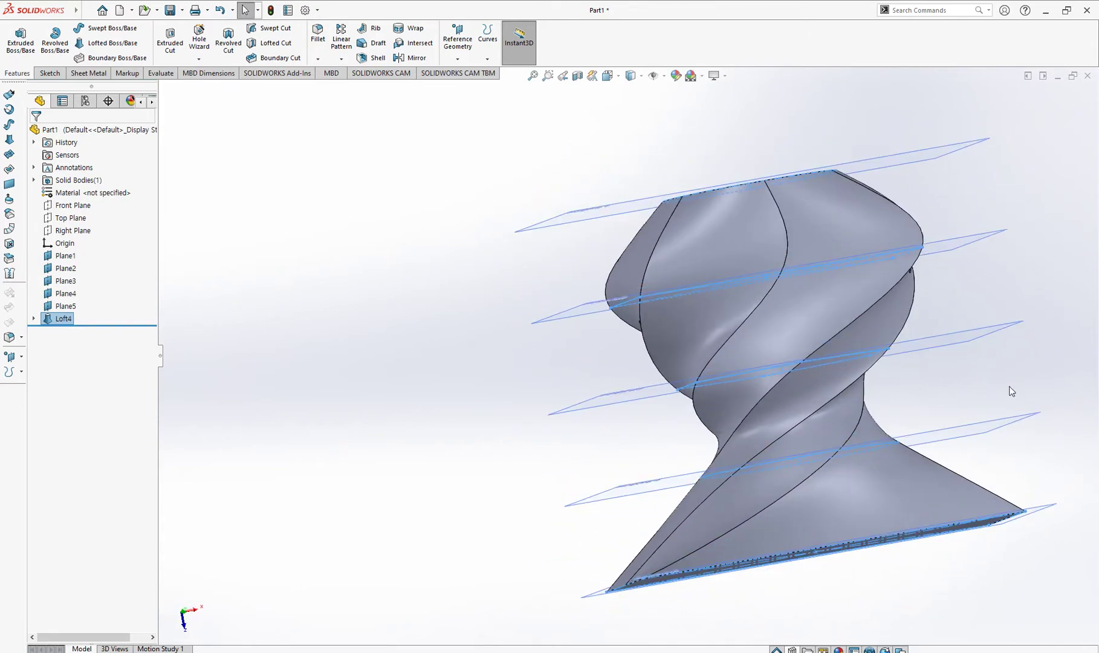
right_click(55, 319)
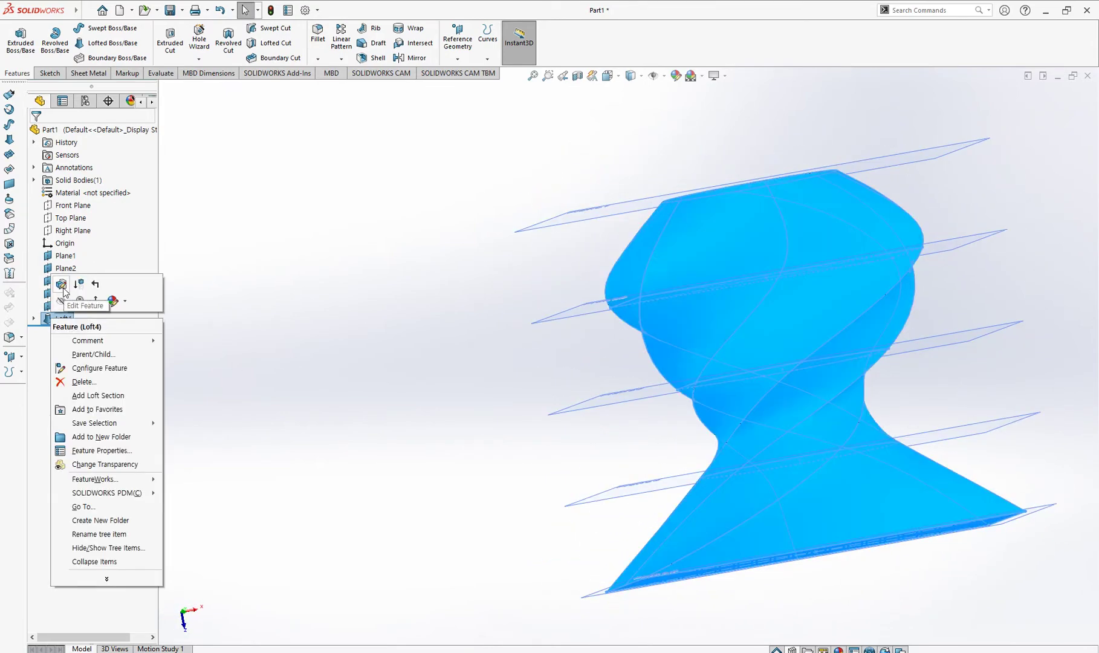
left_click(61, 284)
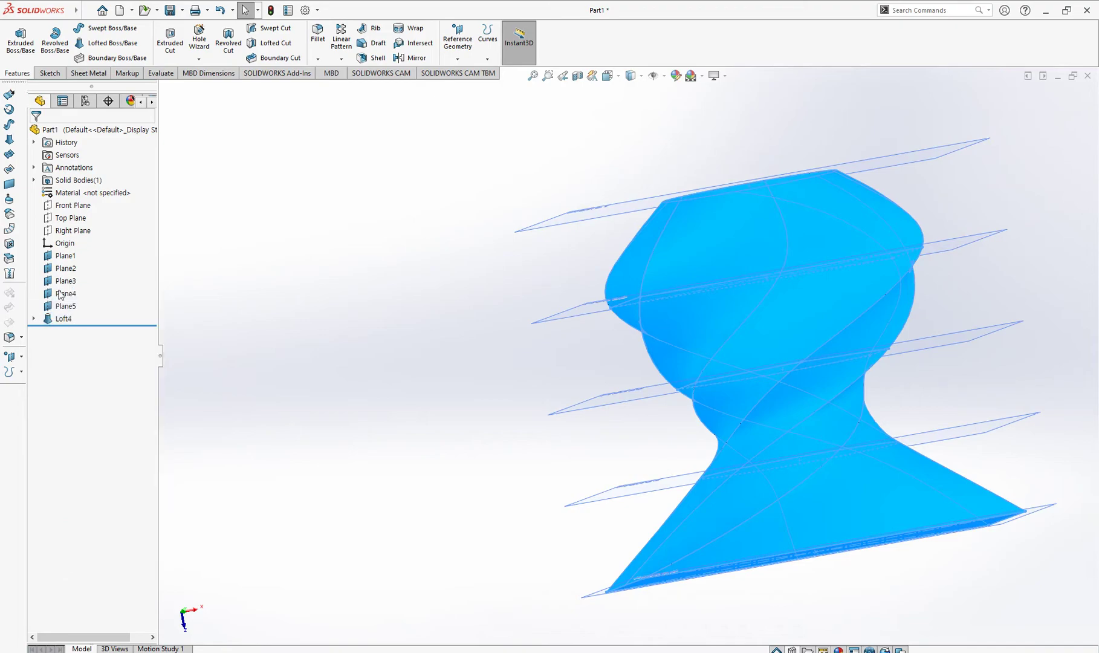
Step: Slide the Plane3 connector point to a different vertex along the hexagon
mouse_move(895, 475)
middle_mouse_down()
mouse_move(629, 481)
mouse_move(658, 498)
mouse_move(606, 520)
mouse_move(653, 559)
mouse_move(680, 478)
mouse_move(550, 466)
mouse_move(569, 503)
mouse_move(601, 482)
middle_mouse_up()
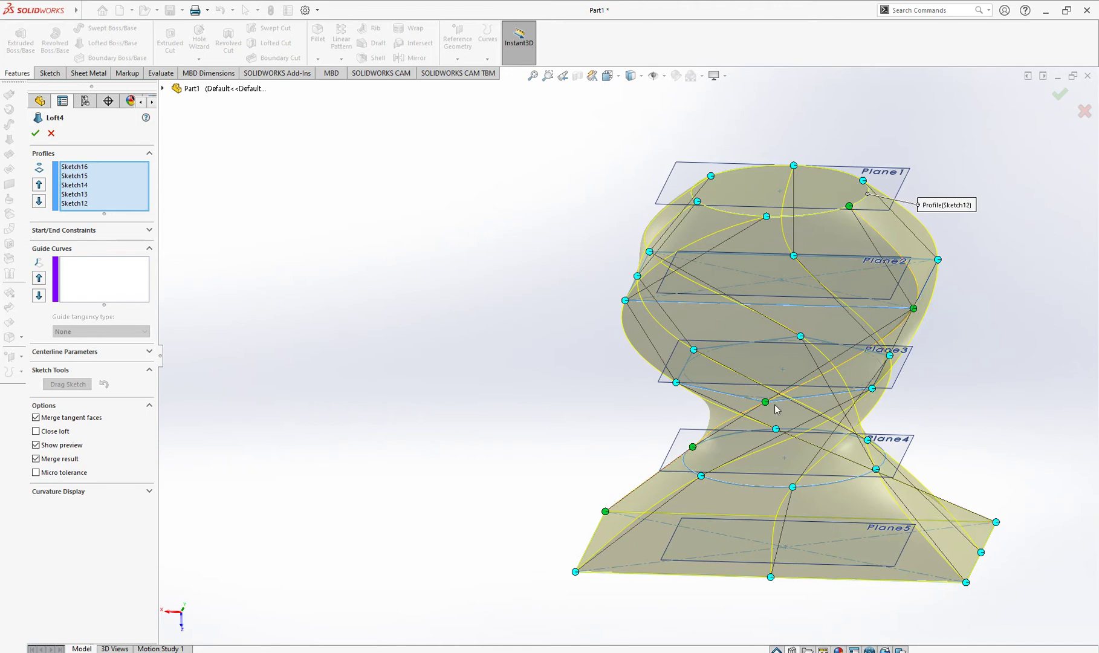
left_click_drag(766, 404, 665, 382)
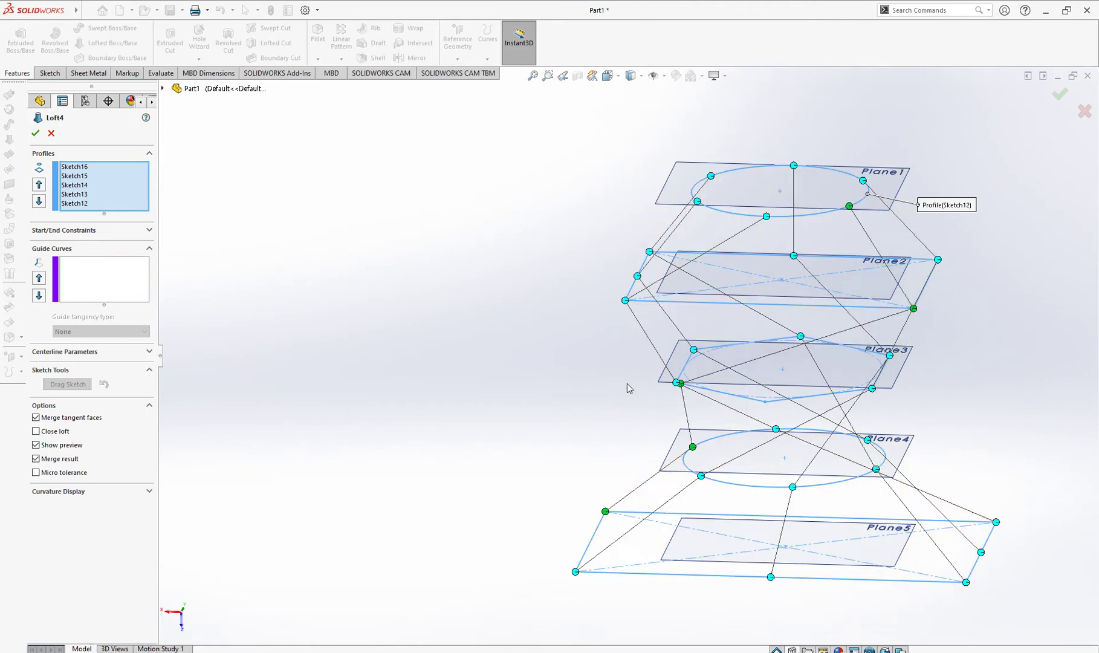
mouse_move(630, 385)
middle_mouse_down()
mouse_move(597, 409)
mouse_move(701, 410)
middle_mouse_up()
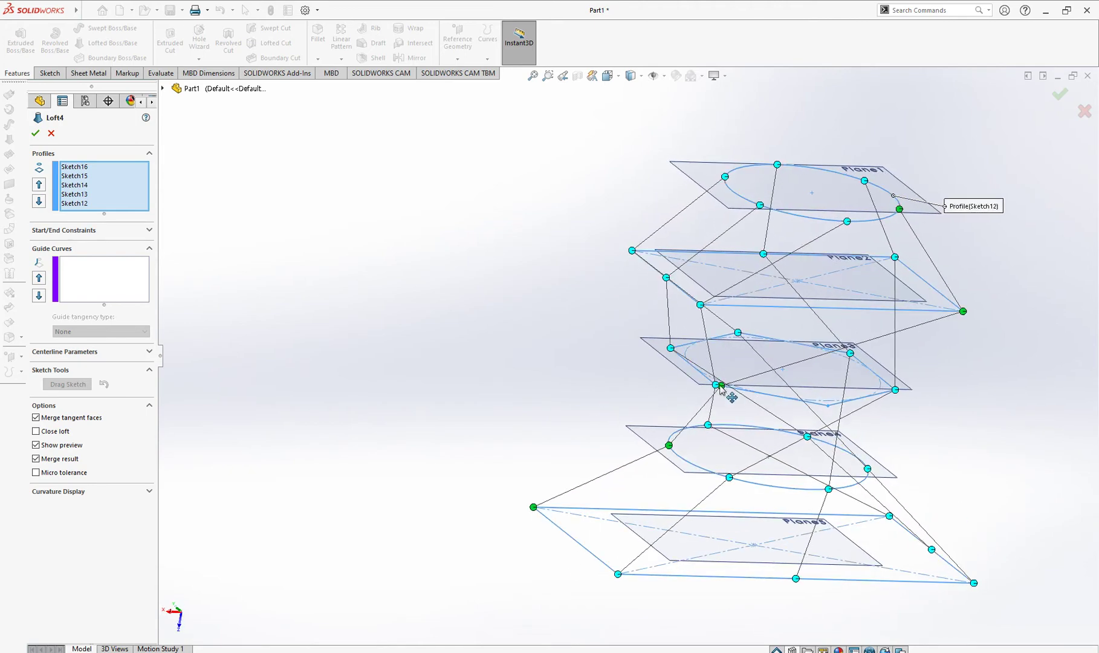
left_click_drag(720, 388, 834, 415)
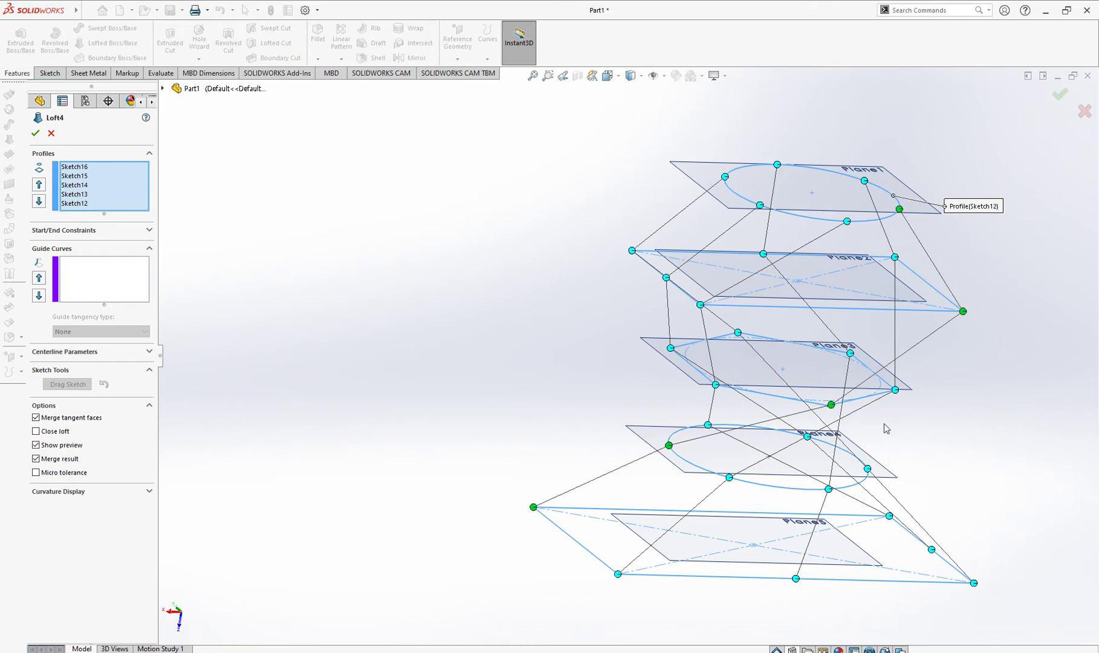
left_click_drag(828, 409, 752, 395)
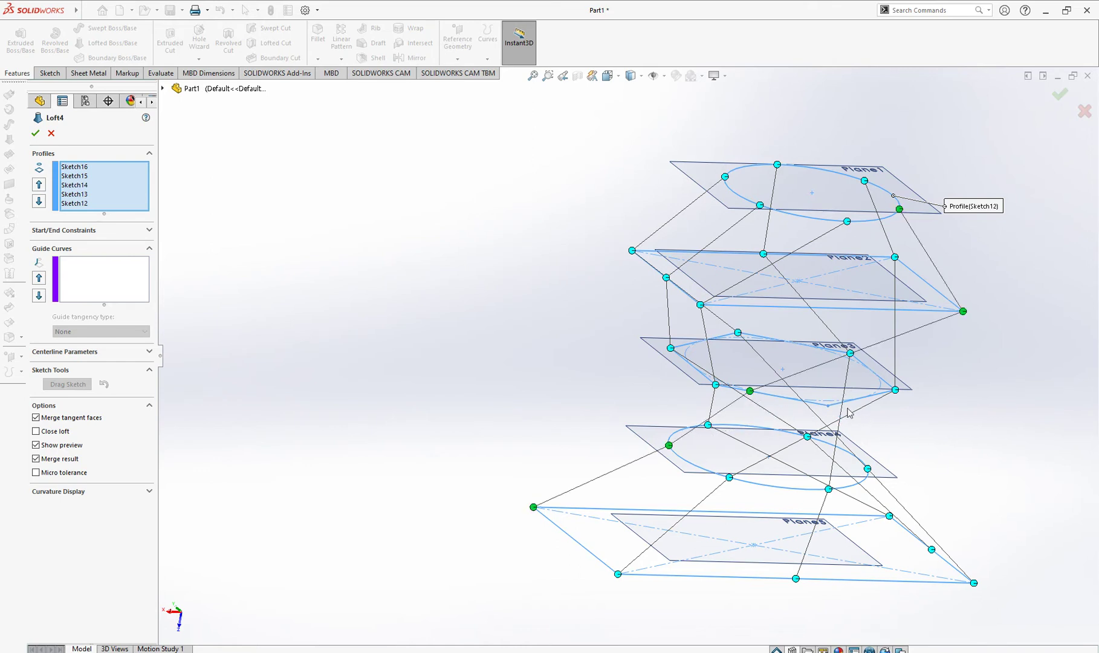
Step: Reposition the Plane2 and Plane1 connector points for a smoother, less twisted preview
left_click_drag(963, 310, 838, 309)
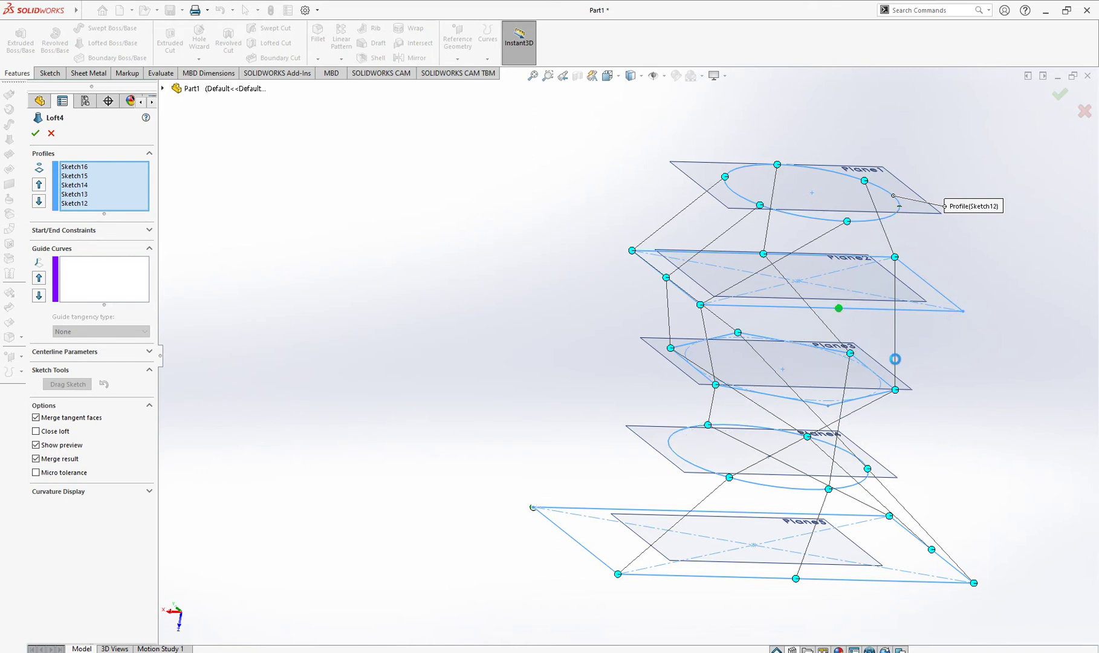
middle_click_drag(935, 379, 855, 237)
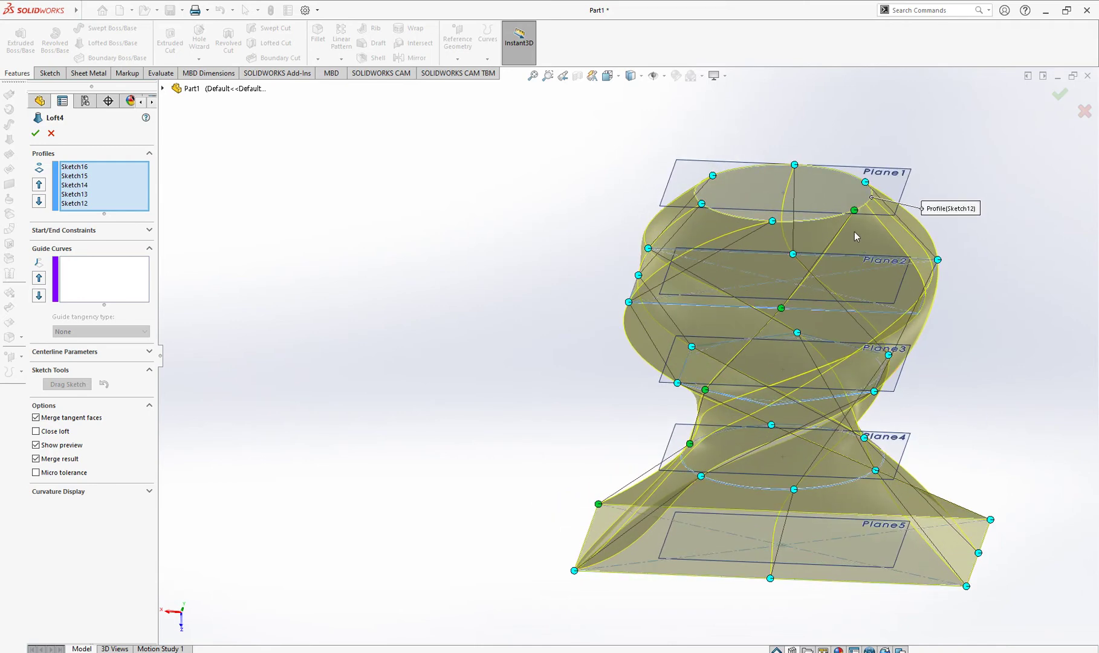
left_click_drag(854, 211, 787, 221)
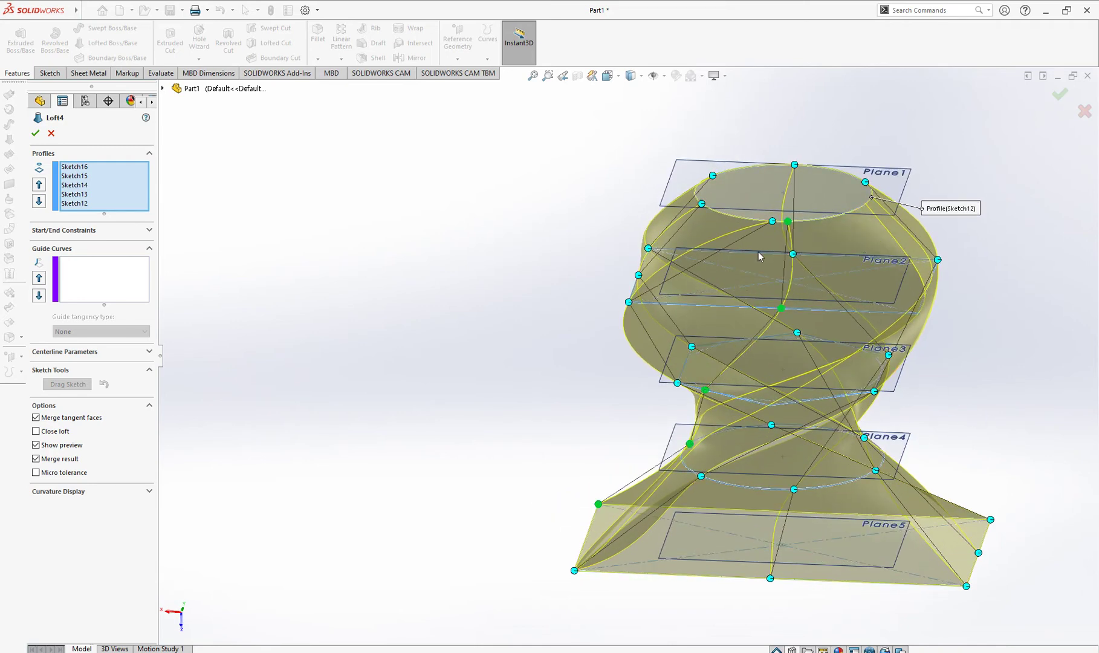
middle_click_drag(685, 336, 623, 339)
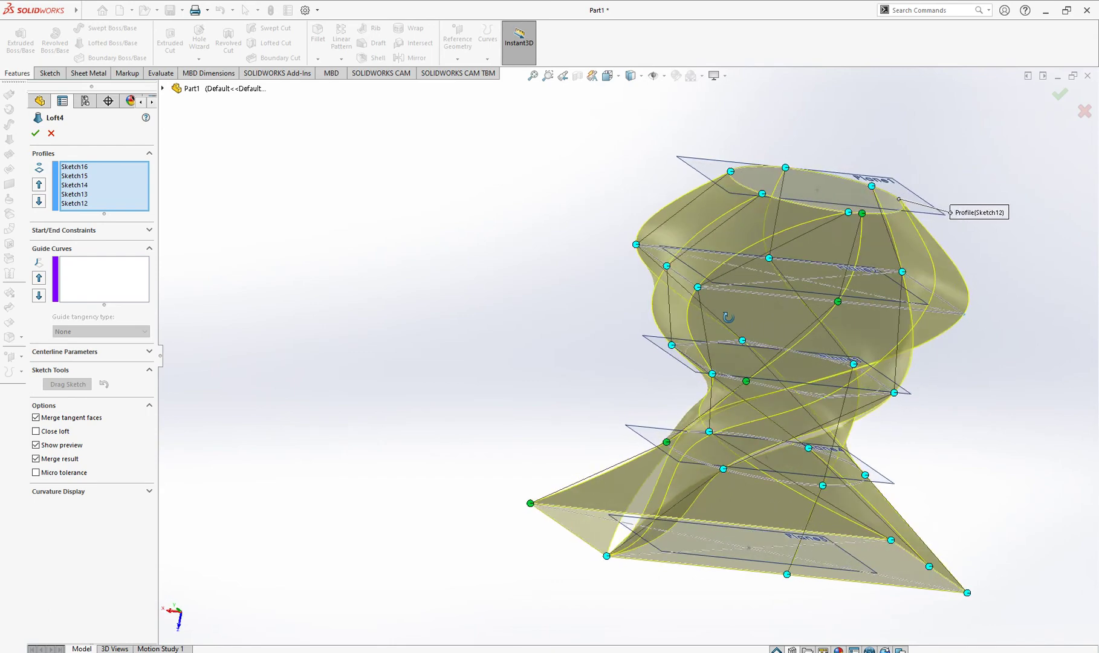
Step: Accept Loft4 with its realigned connectors despite the end-cap rebuild error, then reopen it via Edit Feature
left_click(36, 133)
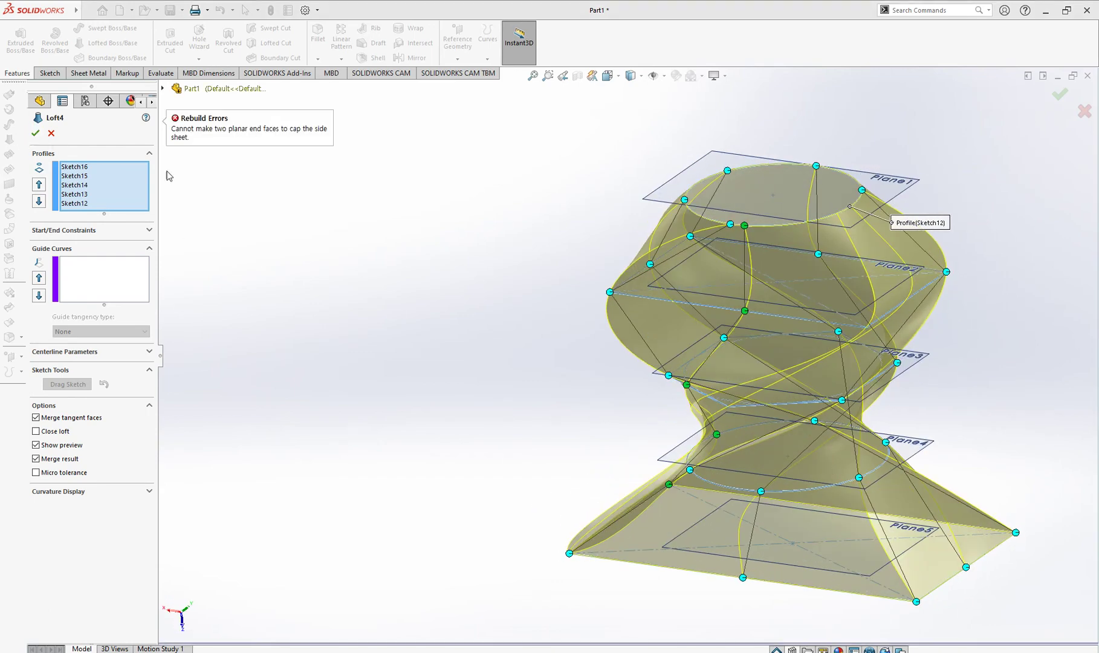
left_click(34, 134)
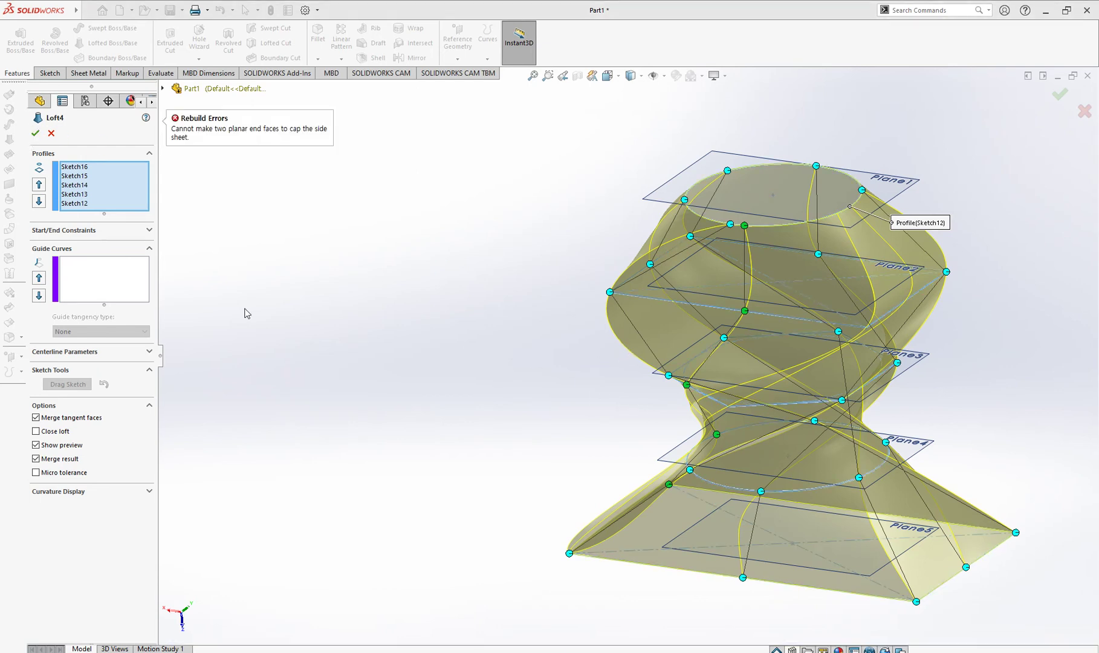
left_click(35, 133)
mouse_move(422, 370)
middle_mouse_down()
mouse_move(561, 299)
mouse_move(464, 340)
middle_mouse_up()
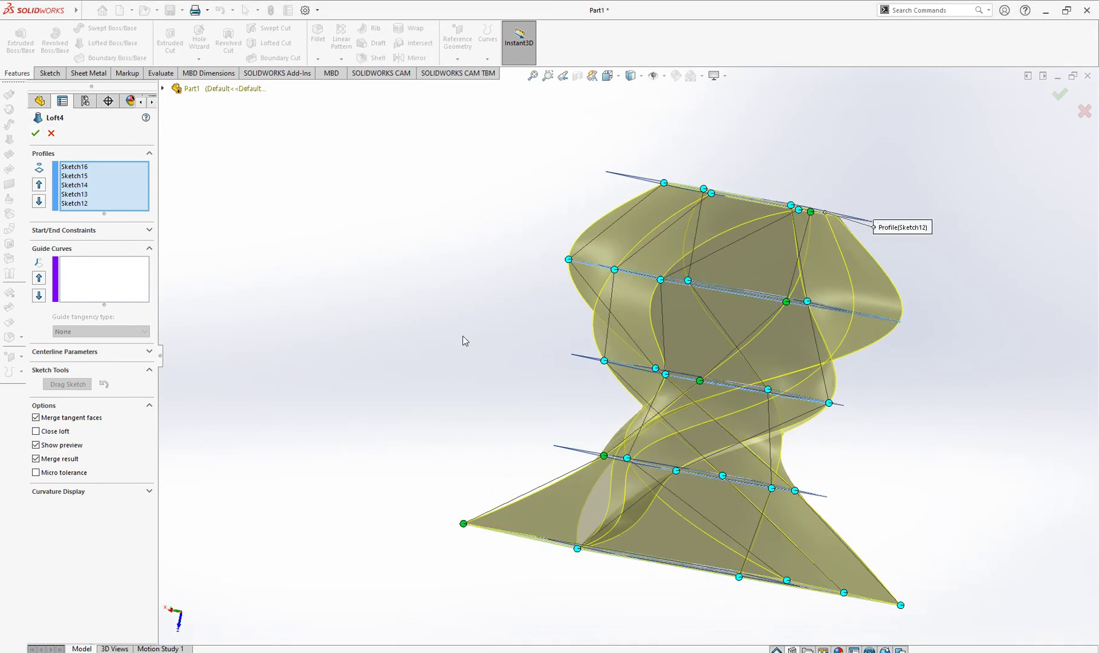
left_click(52, 134)
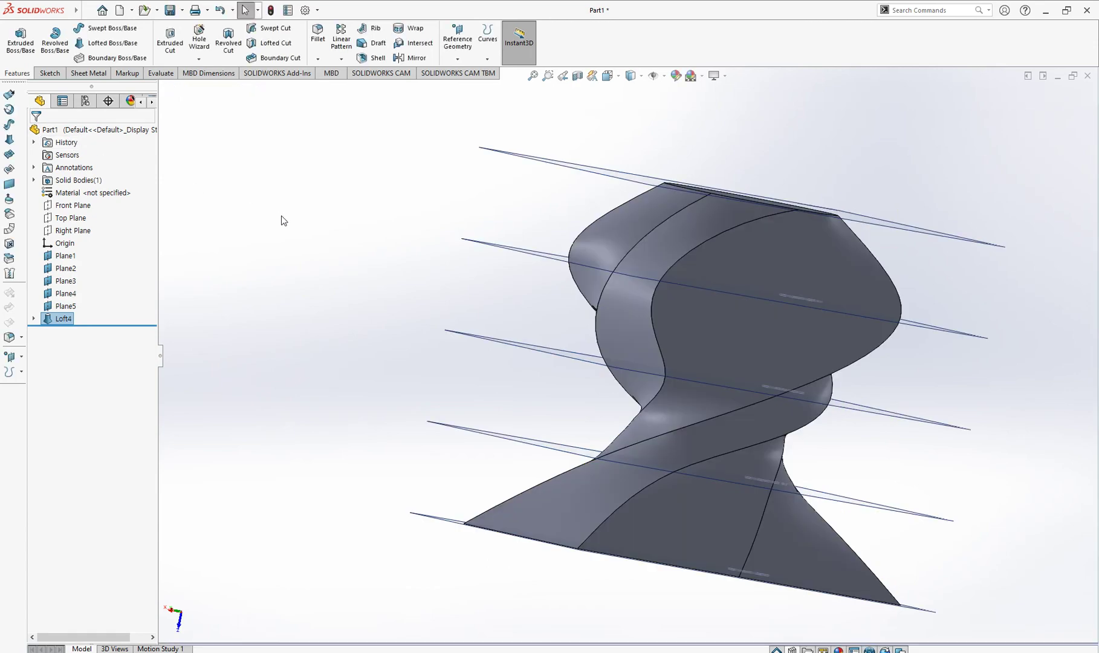
right_click(51, 325)
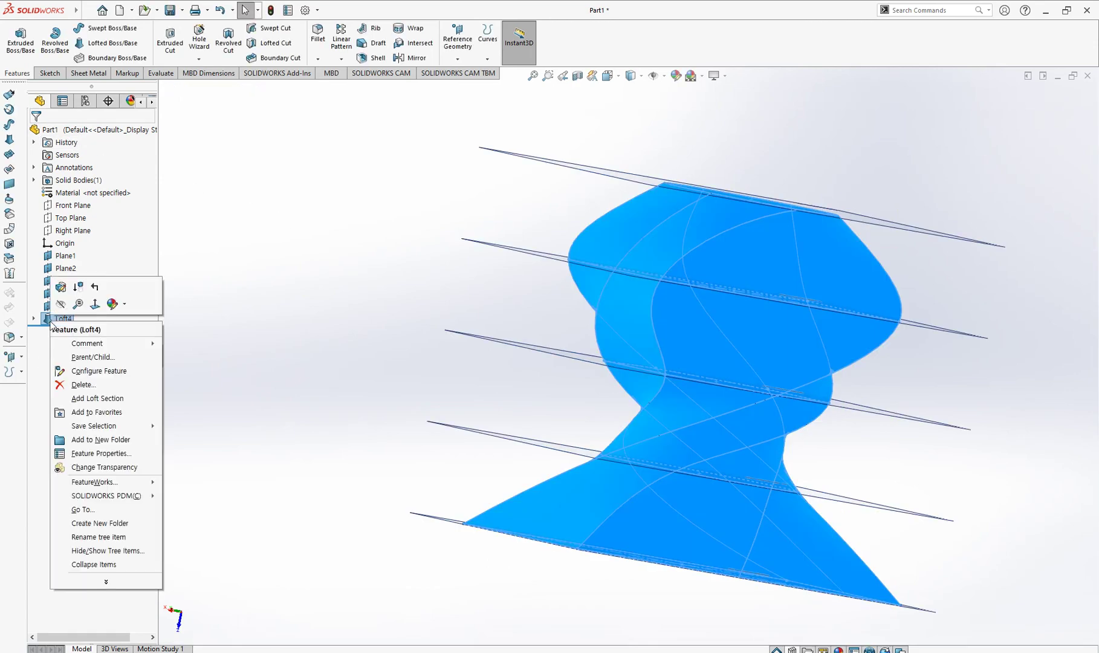
left_click(61, 288)
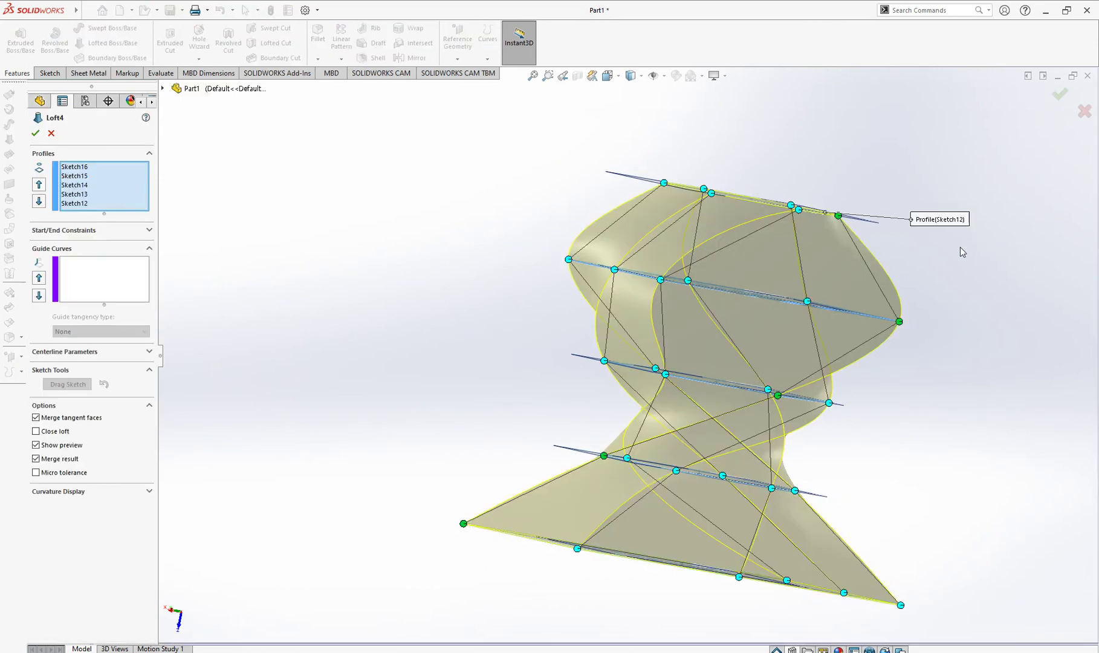
Step: Slide the Plane5 connector along its profile and accept Loft4 as a smoothly twisted five-plane solid
mouse_move(755, 212)
middle_mouse_down()
mouse_move(872, 286)
mouse_move(941, 285)
mouse_move(1051, 366)
mouse_move(976, 348)
mouse_move(976, 326)
mouse_move(631, 481)
mouse_move(646, 521)
mouse_move(614, 516)
mouse_move(711, 515)
middle_mouse_up()
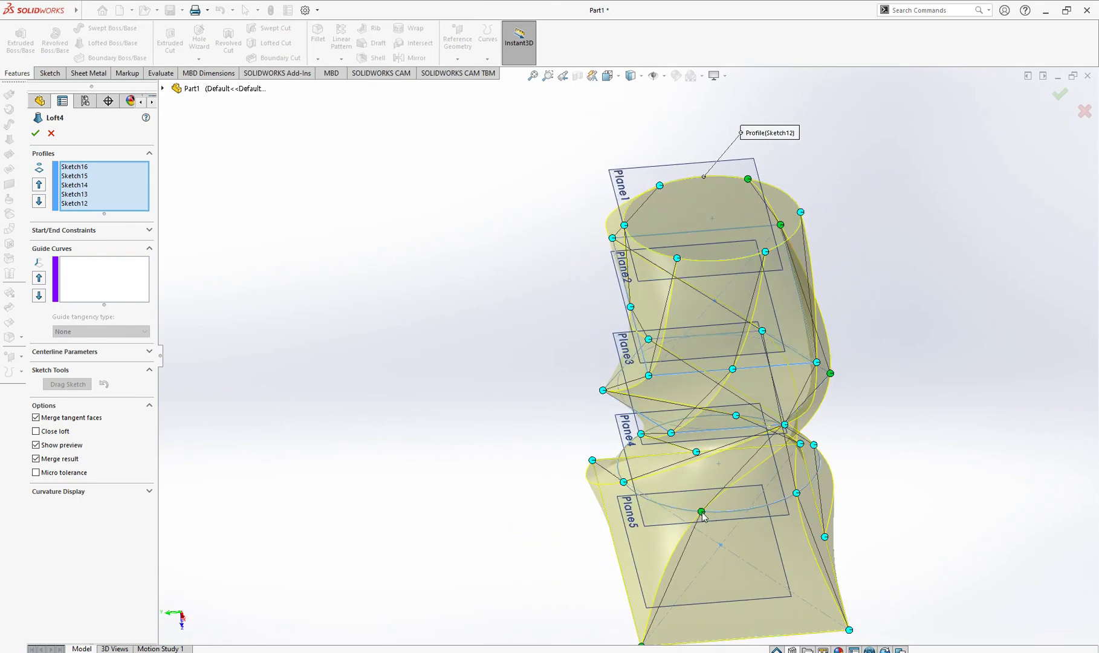
left_click_drag(702, 515, 659, 510)
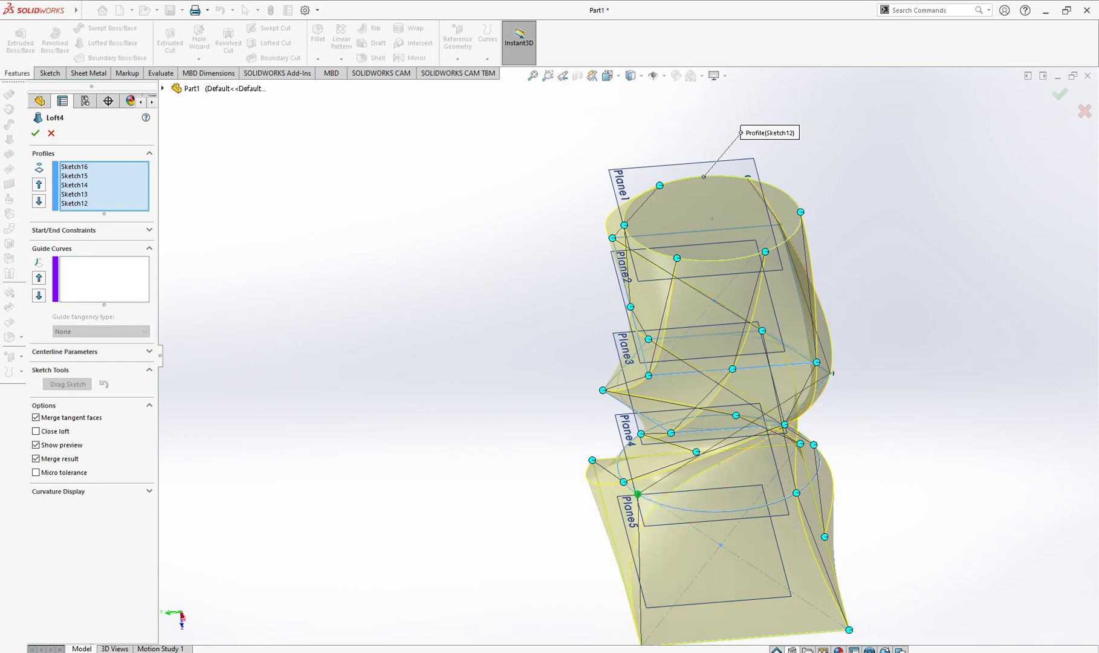
left_click(33, 134)
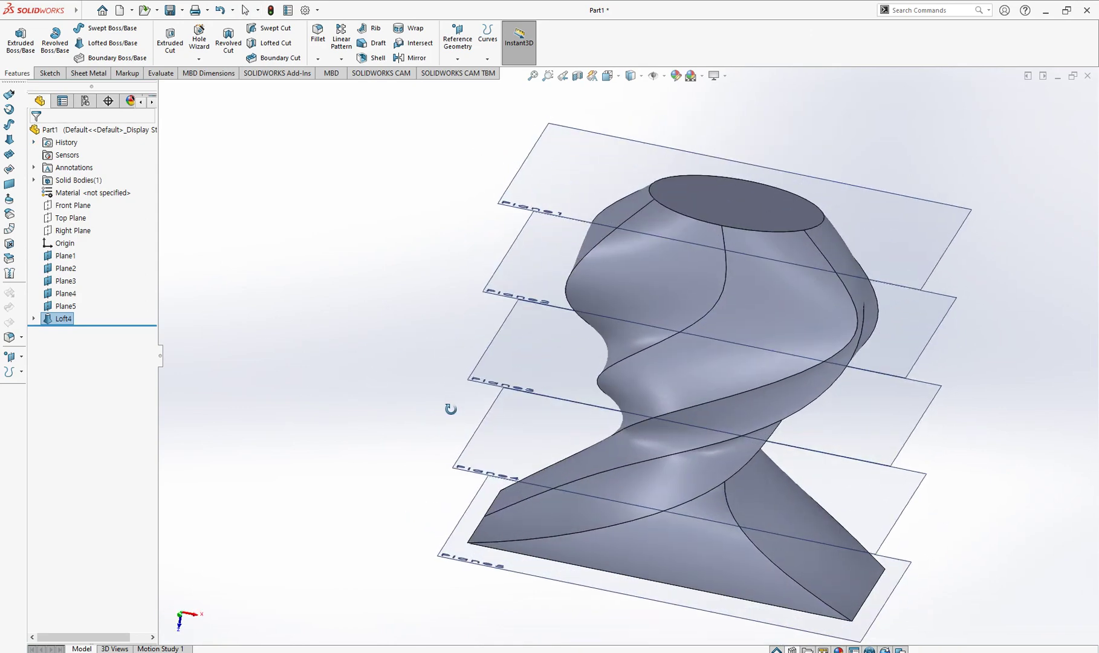